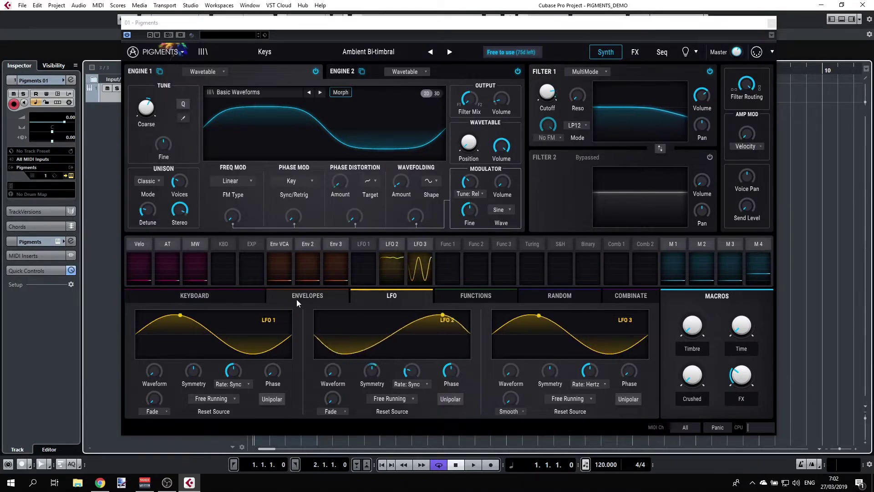
Look through the FX, Seq and Synth pages of the Ambient Bi-timbral preset and its macro controls.
left_click(635, 52)
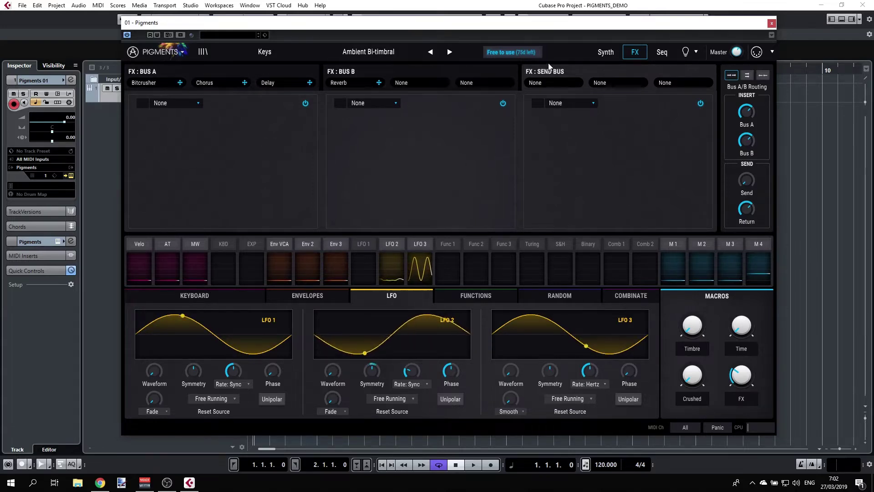
left_click(660, 53)
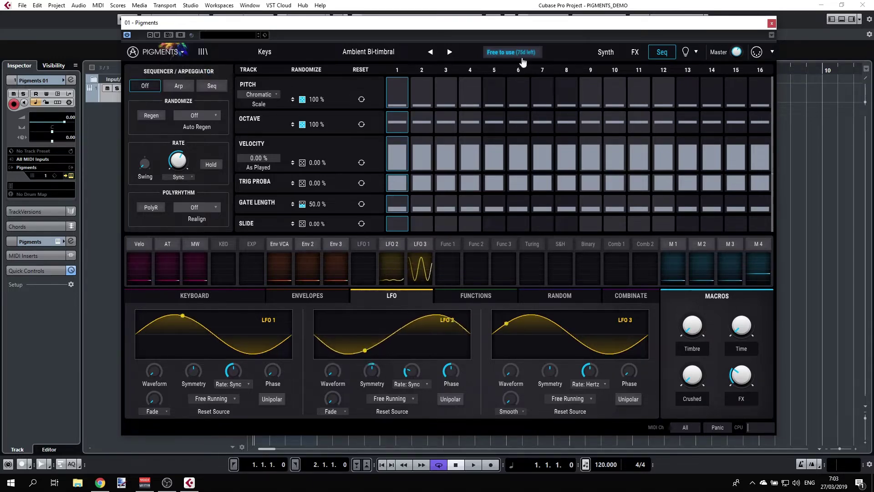
left_click(607, 52)
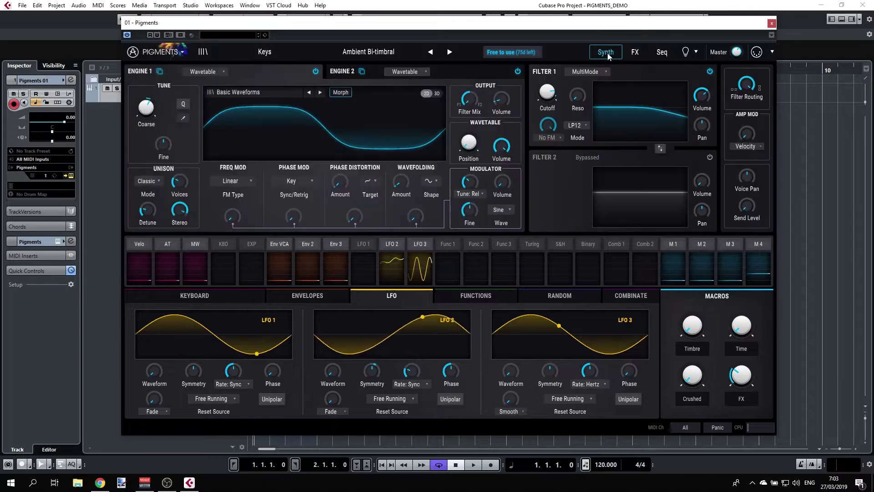
left_click(635, 53)
left_click(663, 56)
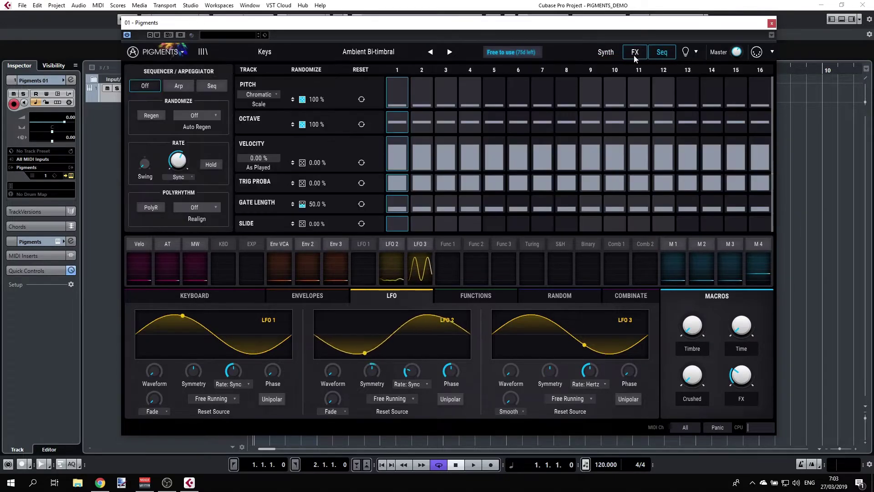
left_click(611, 54)
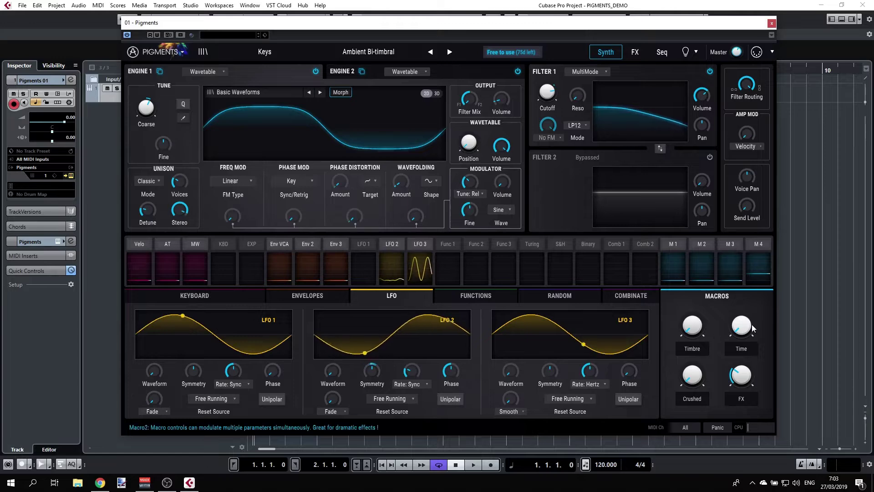
mouse_move(731, 321)
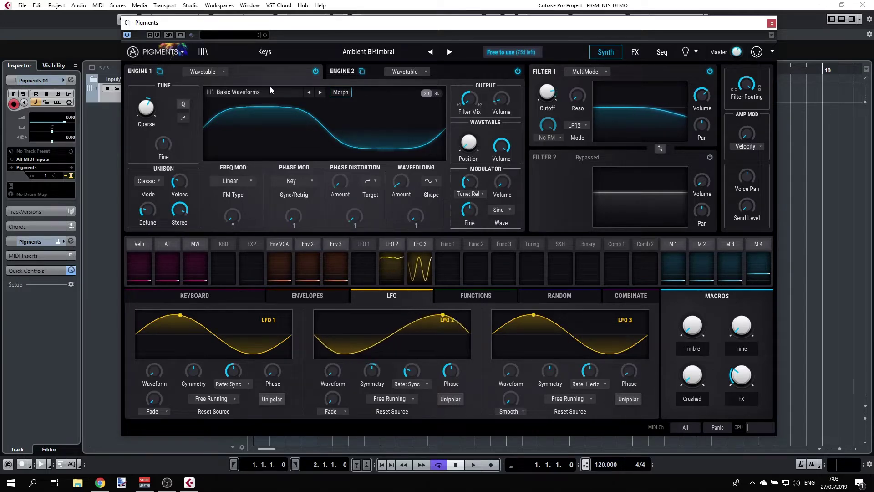
Toggle the two engines so that only Engine 1 is active, and set its type to Analog.
left_click(316, 72)
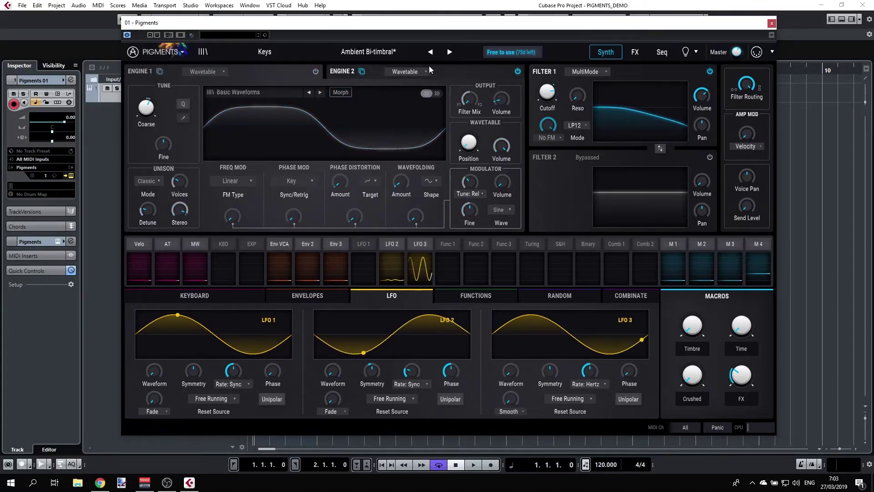
left_click(518, 72)
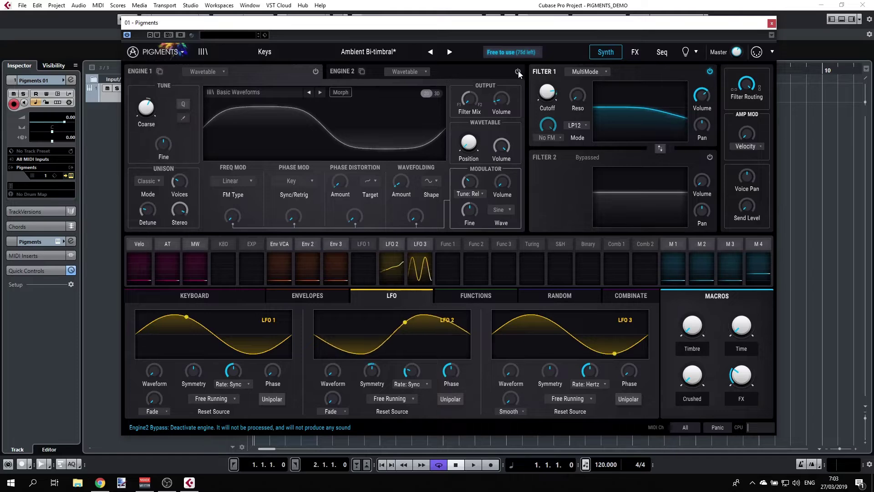
left_click(316, 72)
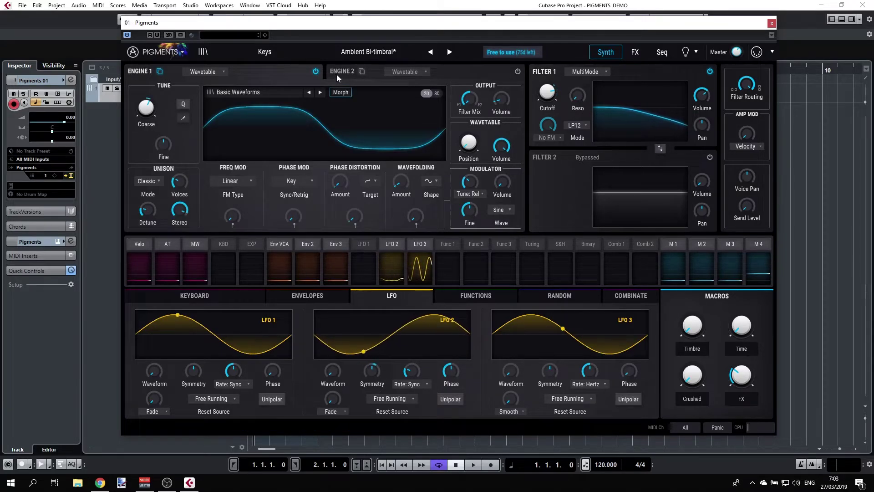
left_click(217, 73)
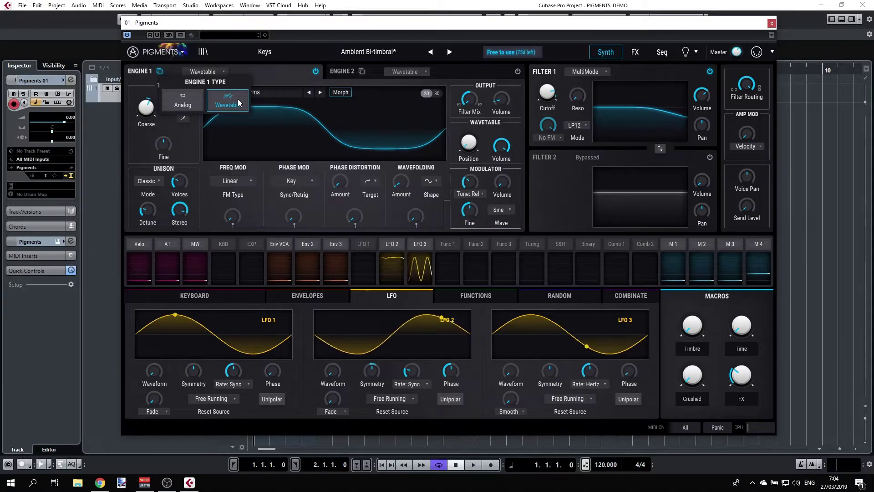
left_click(200, 104)
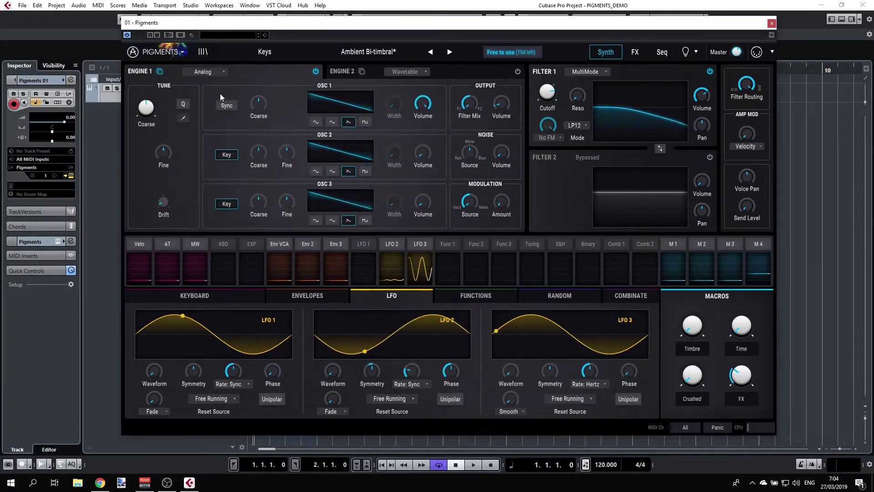
Load the Default preset from the Template category.
left_click(258, 53)
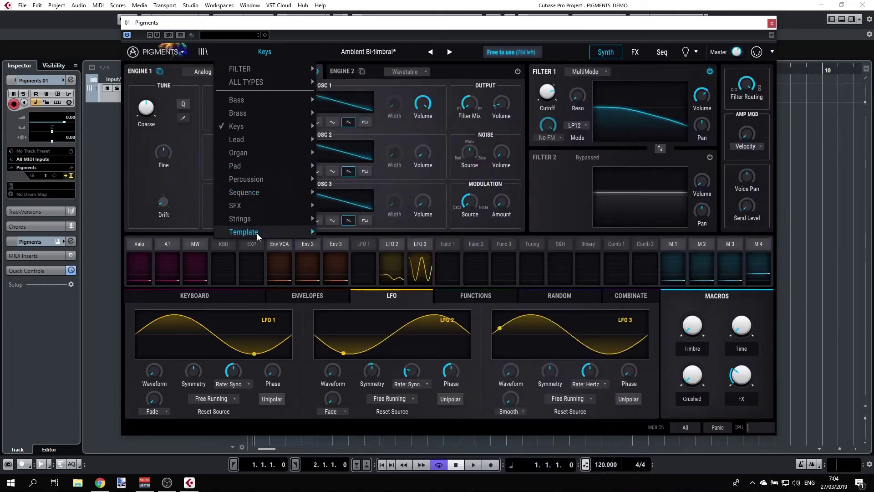
mouse_move(257, 232)
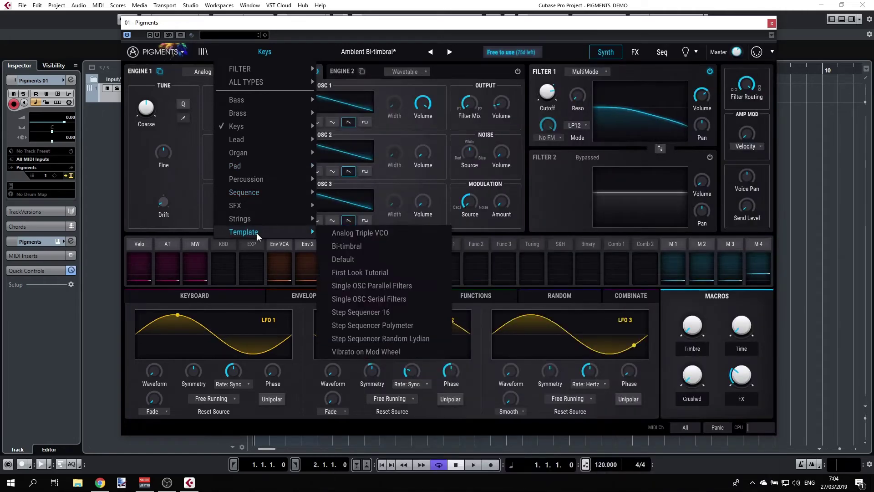
left_click(352, 262)
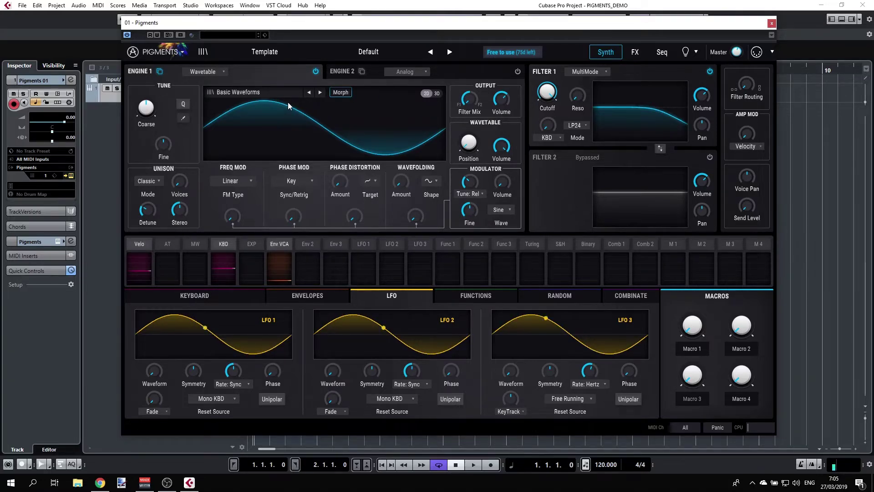
Show Engine 1's Basic Waveforms wavetable in 3D and sweep through it with the wavetable Position, returning to the first waveform.
left_click(438, 94)
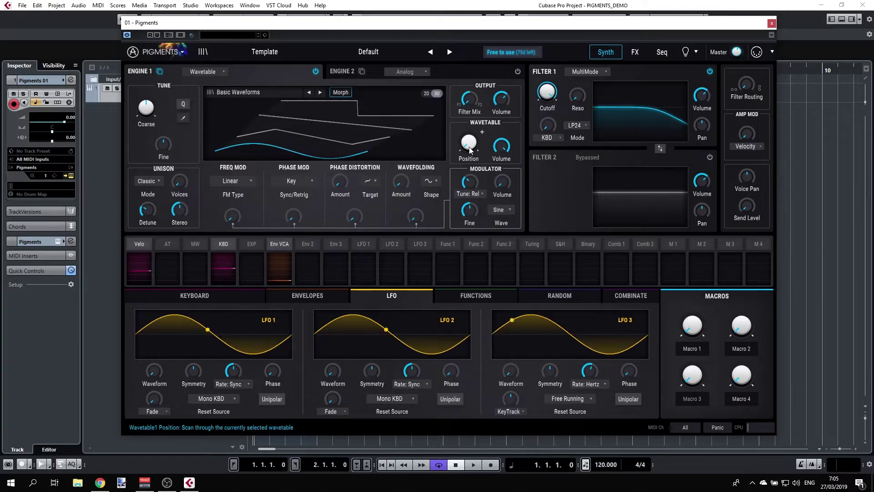
mouse_move(482, 132)
mouse_move(468, 143)
left_mouse_down()
mouse_move(468, 98)
mouse_move(470, 152)
left_mouse_up()
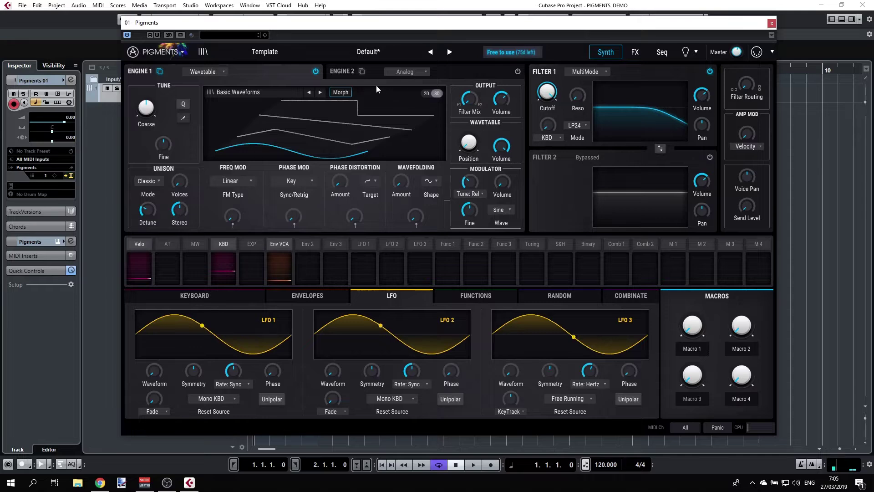
Activate Engine 2, audition the waveforms of its OSC 1 and set it to the square wave.
left_click(343, 72)
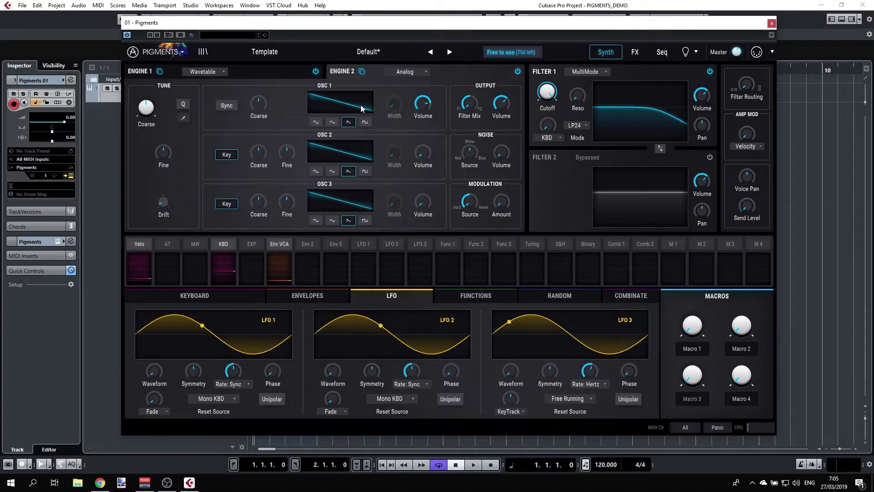
left_click(317, 122)
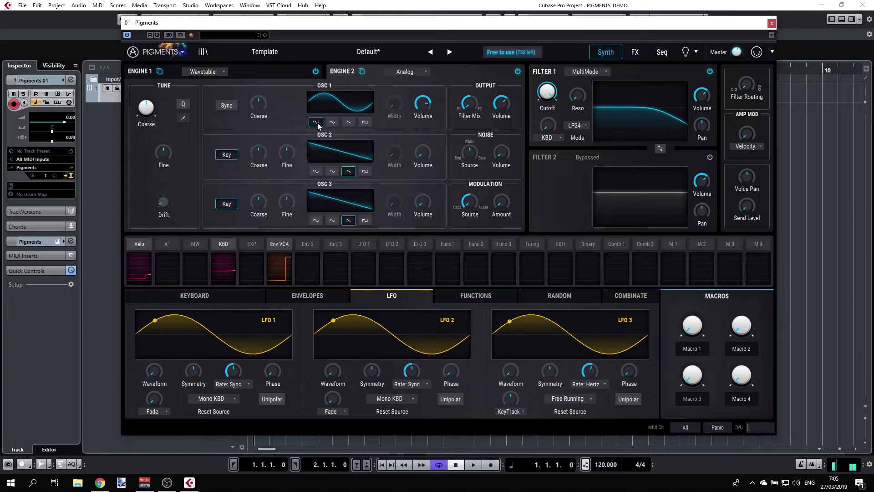
left_click(349, 122)
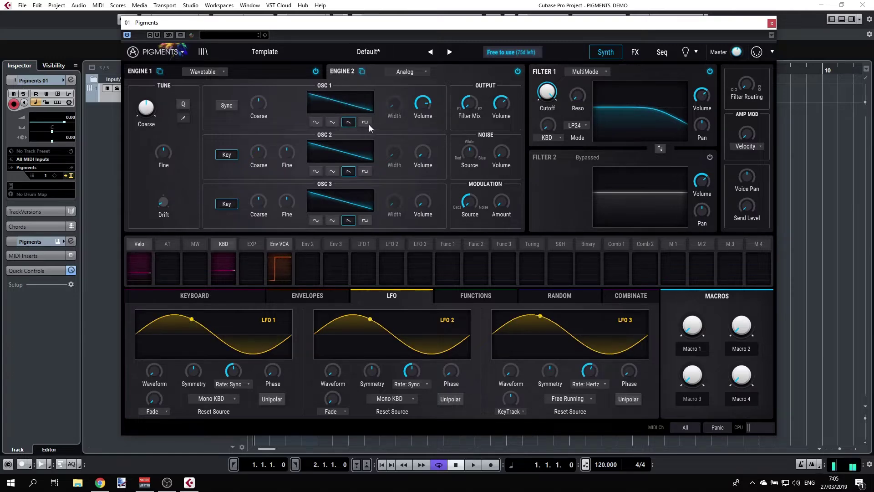
left_click(366, 123)
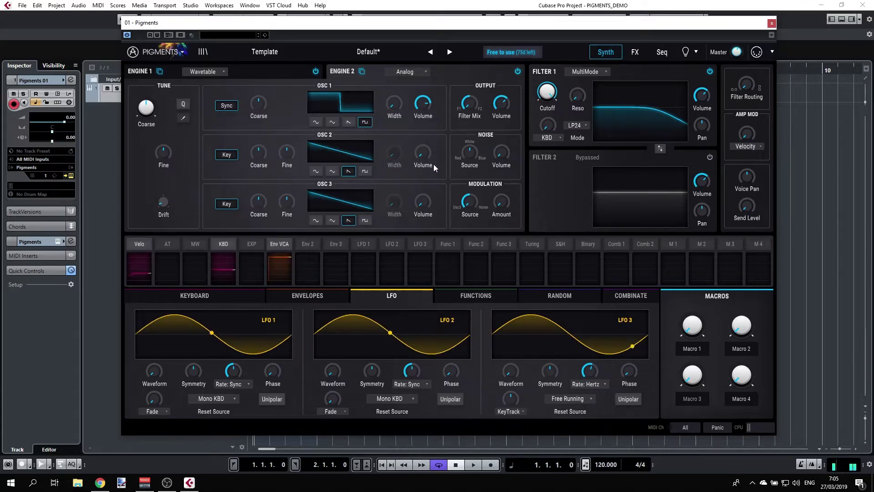
Raise the volume of OSC 2 in Engine 2 and turn off OSC 1's Sync.
mouse_move(433, 146)
scroll(434, 146, "up", 5)
left_click(221, 104)
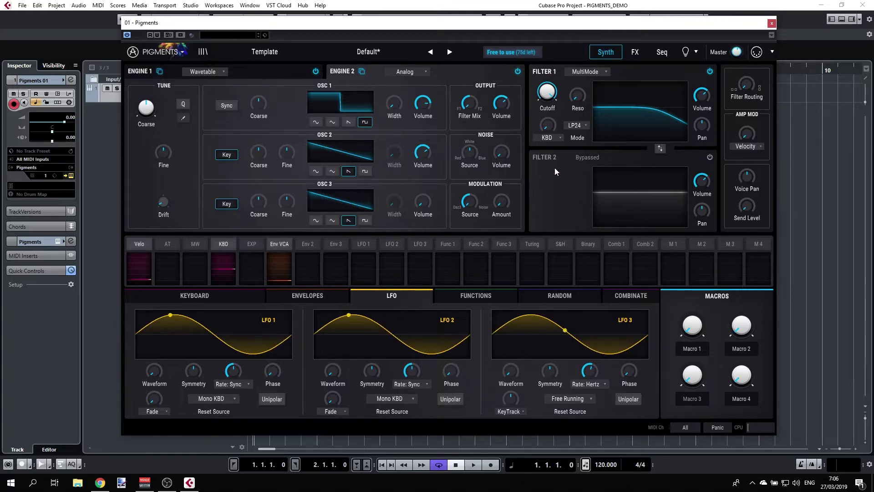
Switch Filter 1 off and back on, and switch on Filter 2.
left_click(710, 74)
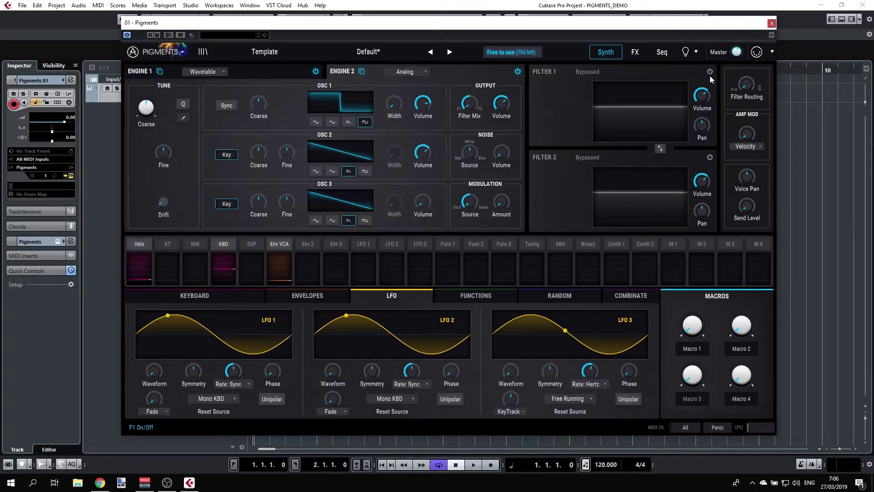
left_click(709, 72)
left_click(710, 157)
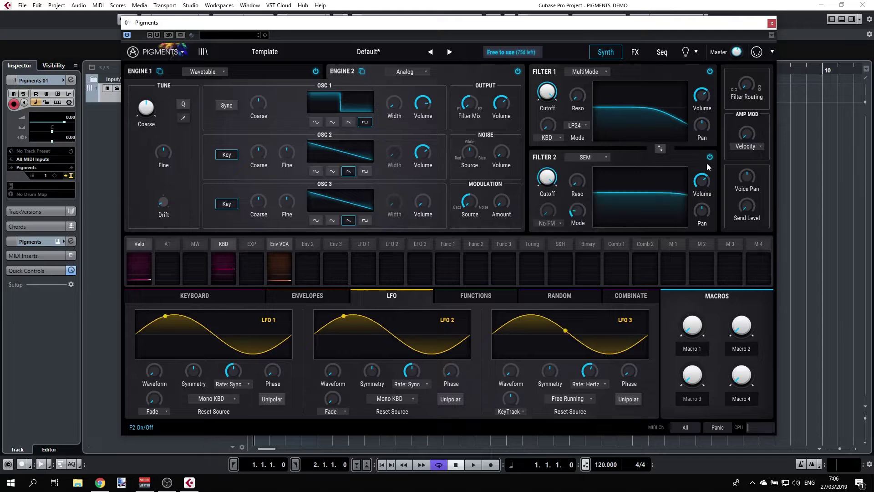
Try swapping Filter 1 and Filter 2, and restore MultiMode as Filter 1 and SEM as Filter 2.
left_click(659, 149)
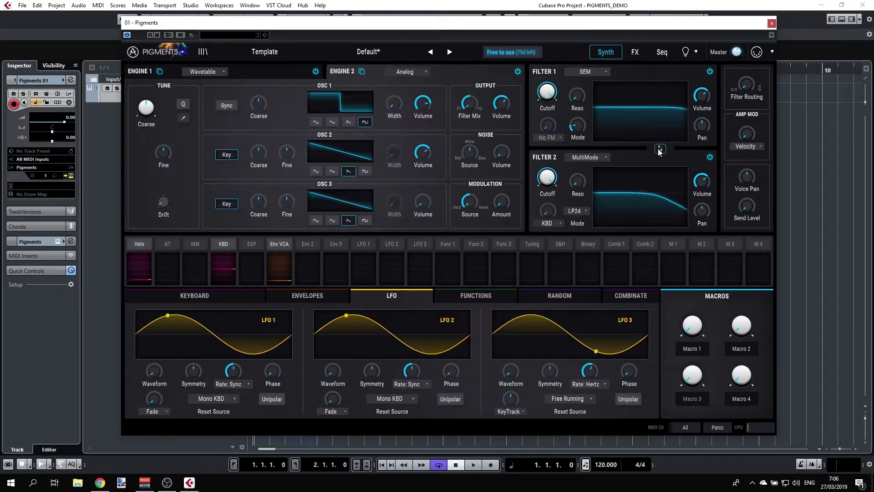
left_click(659, 149)
left_click(658, 149)
left_click(659, 149)
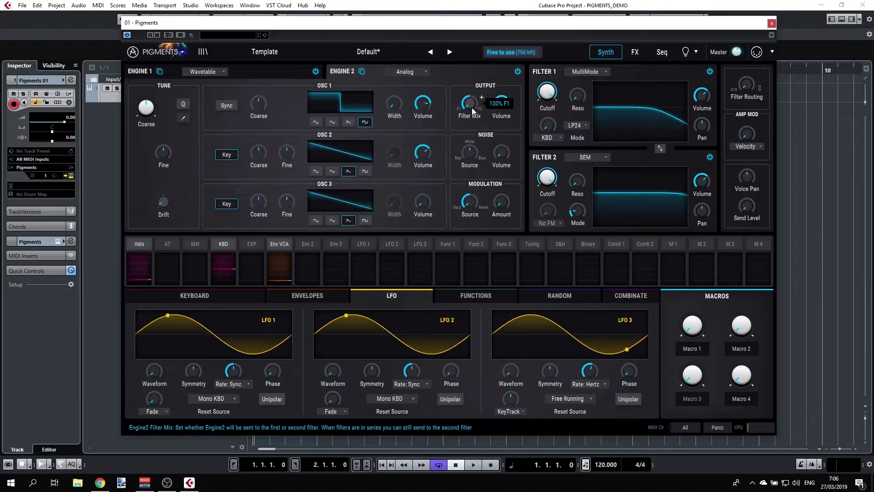
Set Engine 2's Filter Mix to the midpoint between the two filters and inspect its output volume and modulation controls.
mouse_move(469, 106)
left_click_drag(481, 97, 481, 97)
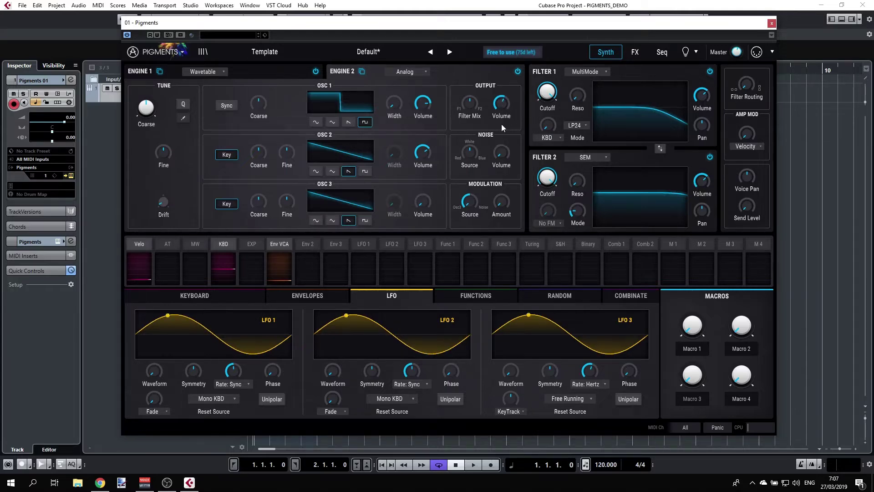
mouse_move(502, 102)
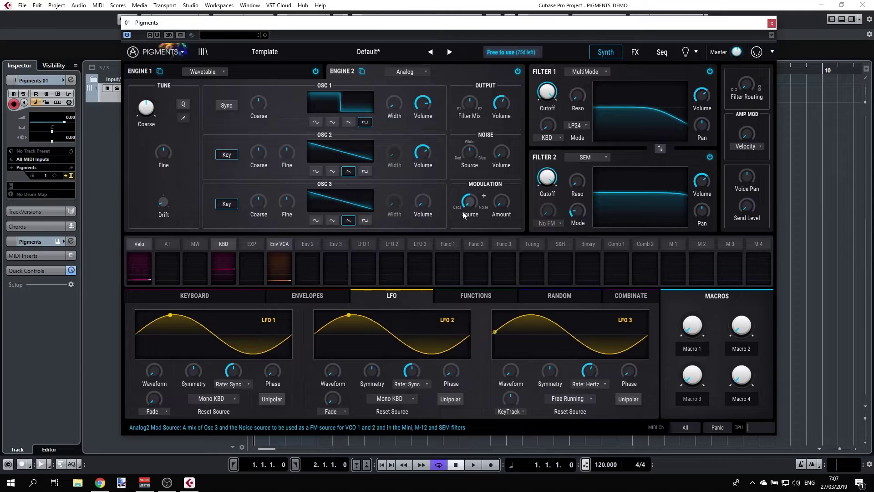
mouse_move(501, 204)
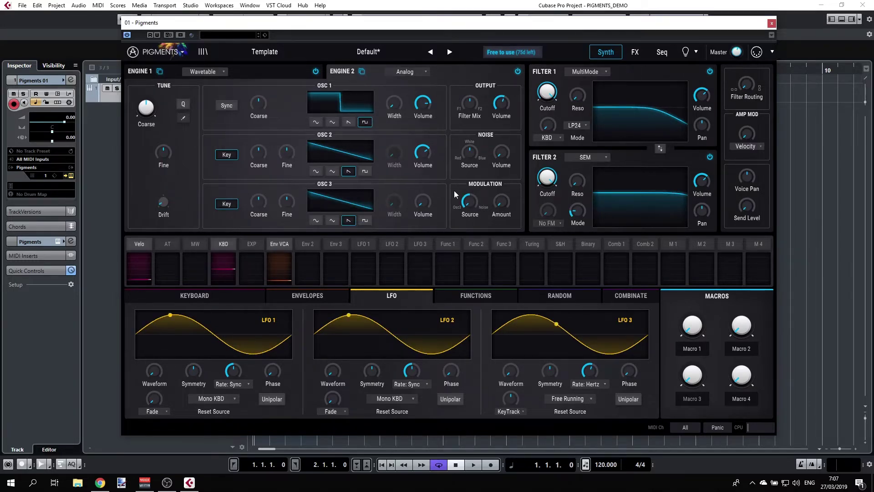
Check Engine 1's page, and on Engine 2 try the Coarse and Fine tuning, returning both to 0 semitones.
left_click(246, 72)
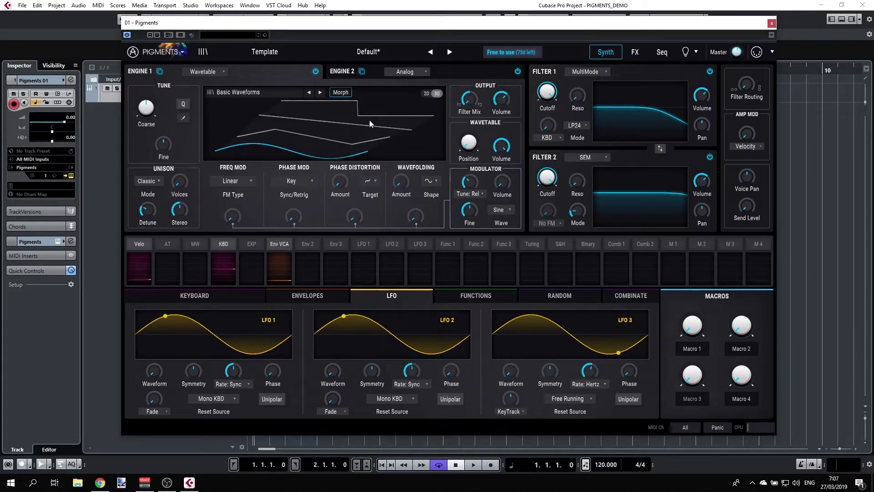
left_click(433, 76)
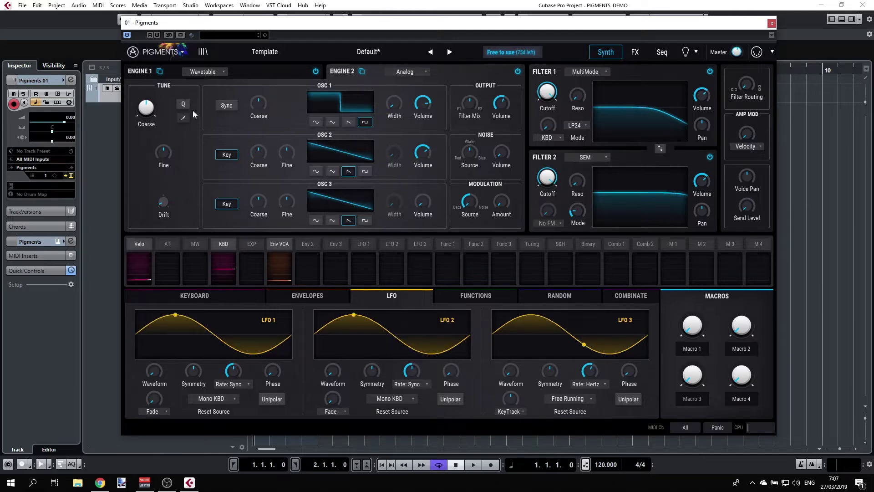
mouse_move(141, 111)
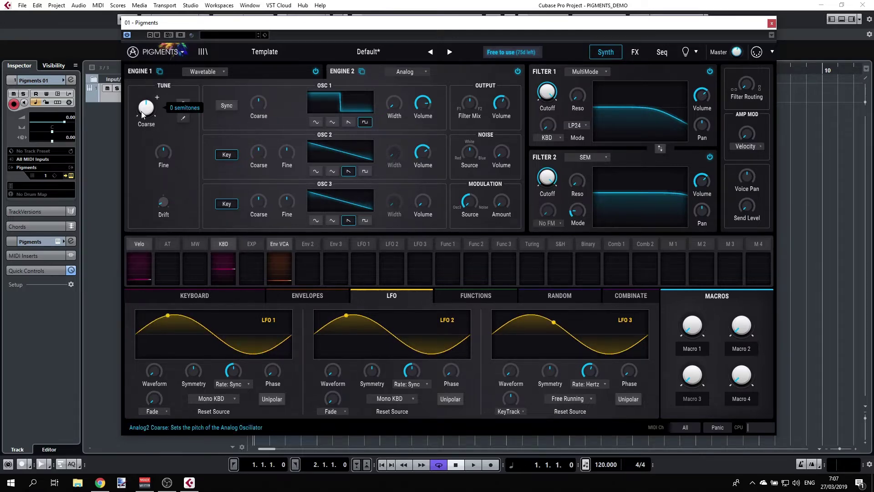
mouse_move(141, 111)
left_mouse_down()
mouse_move(141, 81)
mouse_move(141, 109)
left_mouse_up()
mouse_move(161, 155)
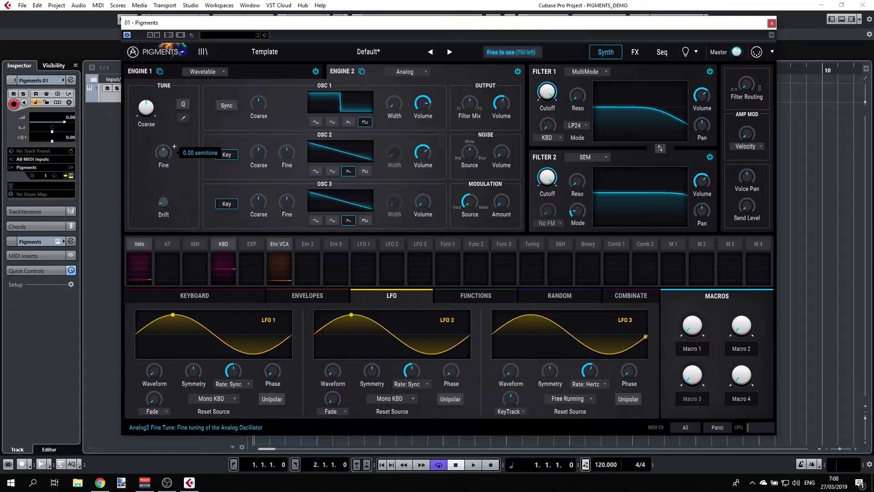
scroll(174, 146, "down", 5)
scroll(174, 146, "up", 5)
Try a higher Drift amount on Engine 2 and reset it to its default.
mouse_move(163, 203)
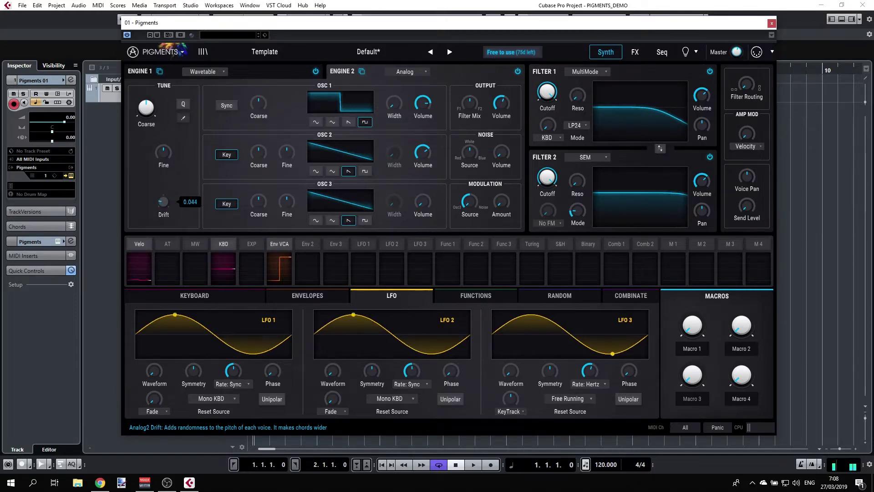
mouse_move(163, 202)
left_mouse_down()
mouse_move(163, 184)
mouse_move(163, 194)
left_mouse_up()
double_click(165, 205)
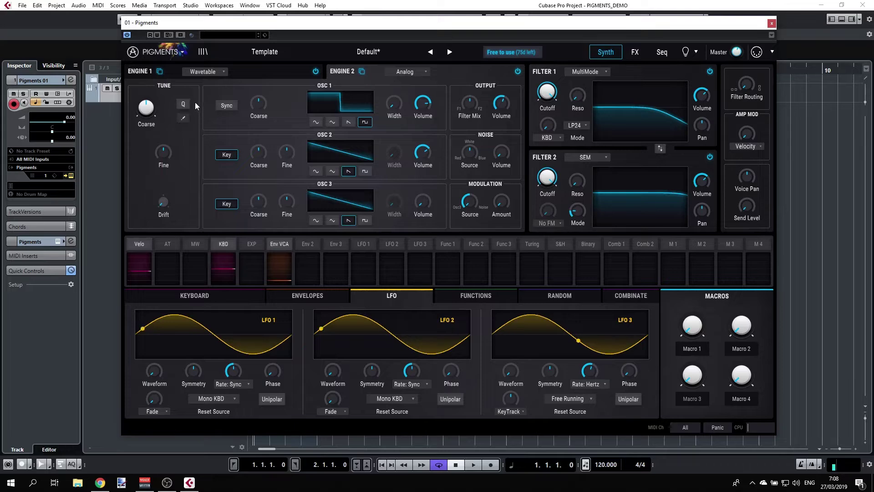
Enable Mod Quantize on Engine 2's Coarse tuning and turn off its five black-key intervals.
left_click(182, 105)
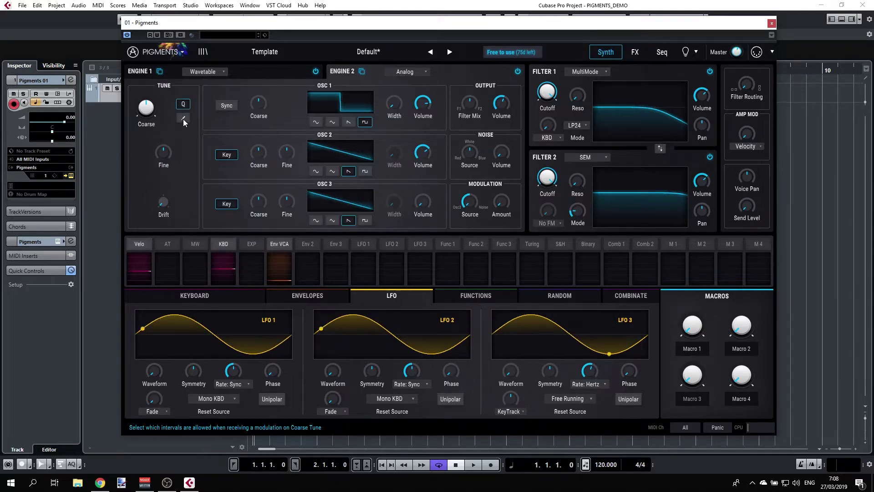
left_click(183, 118)
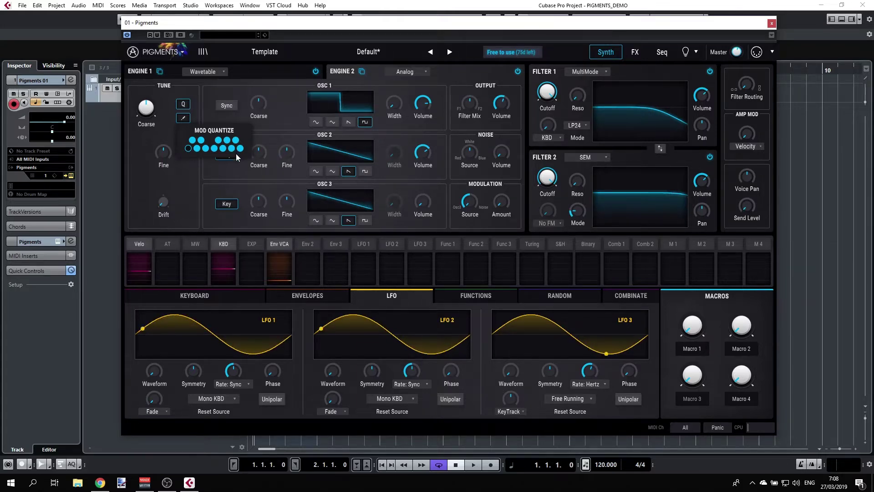
left_click(193, 140)
left_click(201, 139)
left_click(219, 140)
left_click(227, 140)
left_click(236, 140)
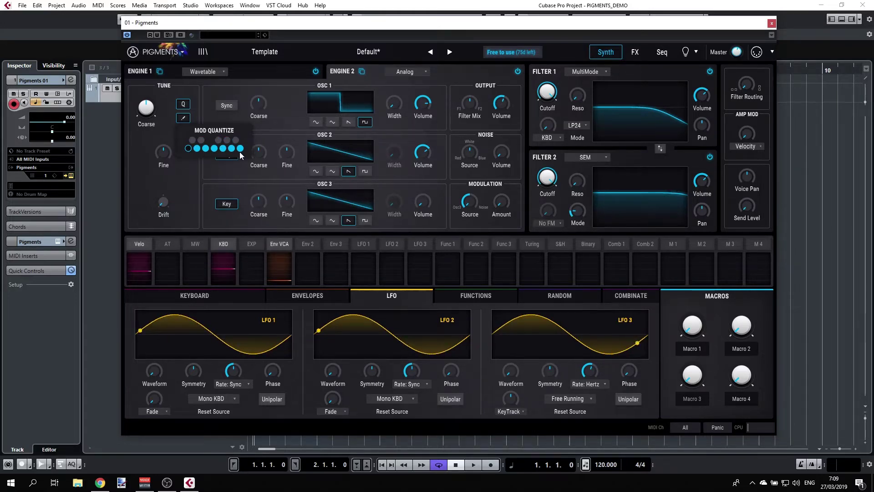
Change the Mod Quantize intervals to a minor scale, replacing the major third, sixth and seventh with their minor counterparts.
left_click(200, 140)
left_click(205, 149)
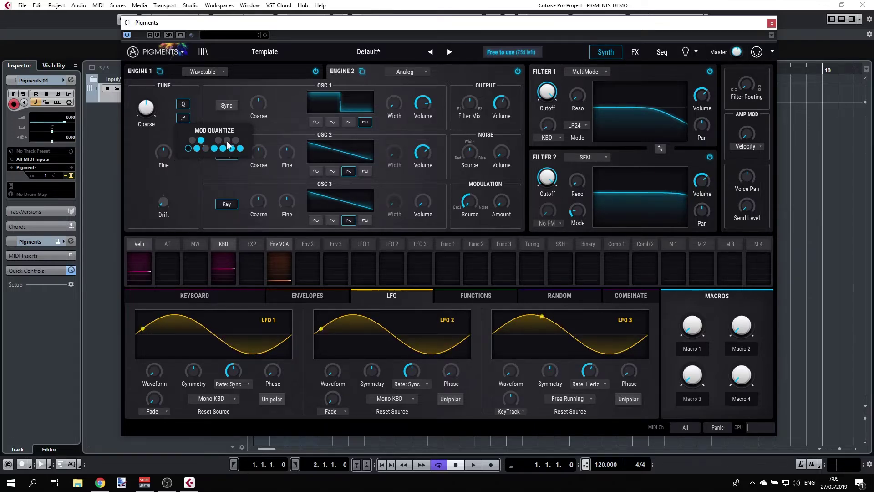
left_click(227, 140)
left_click(235, 140)
left_click(232, 148)
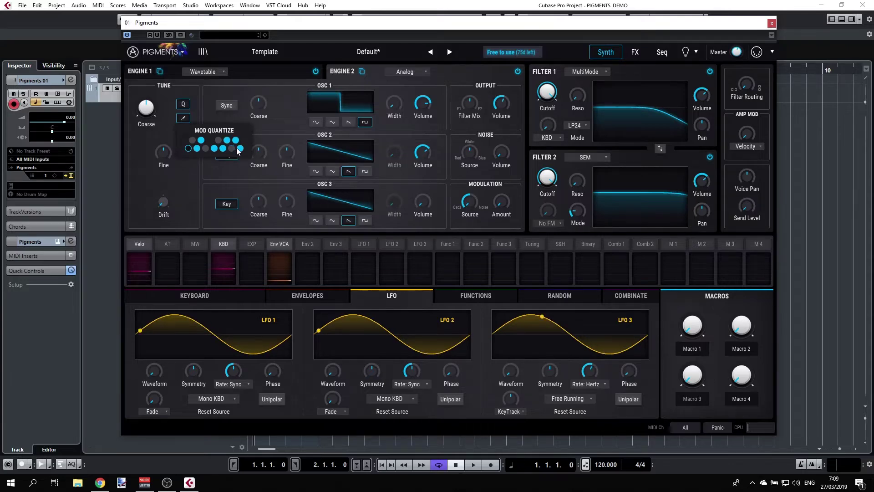
left_click(240, 148)
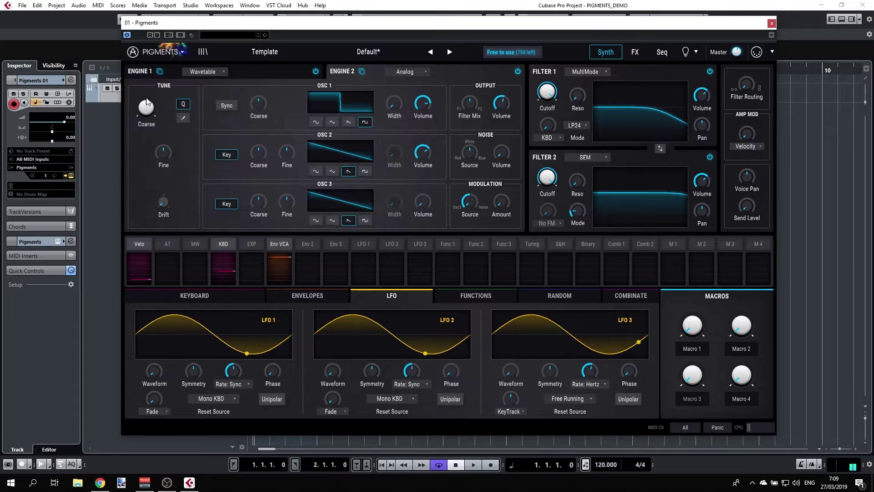
Assign Func 1 to modulate Engine 2's Coarse tuning with an amount of 0.25.
mouse_move(146, 108)
mouse_move(146, 108)
left_mouse_down()
mouse_move(146, 74)
mouse_move(147, 97)
left_mouse_up()
left_click(157, 97)
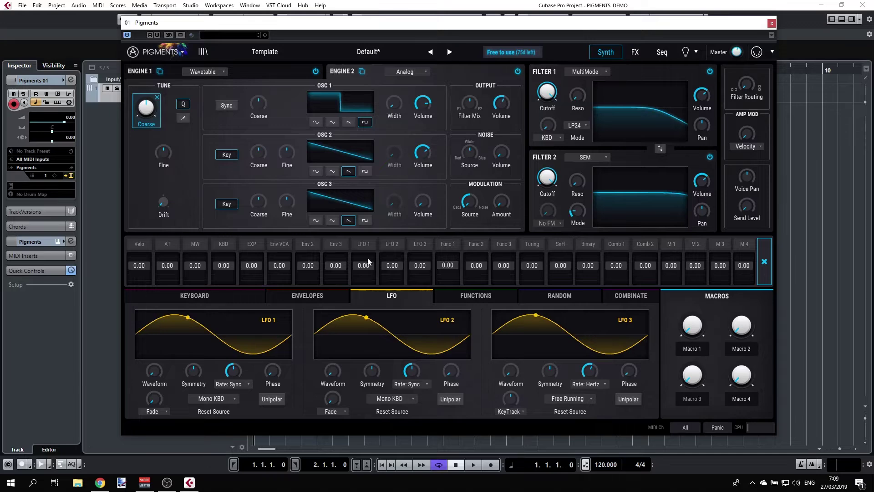
left_click_drag(452, 252, 451, 248)
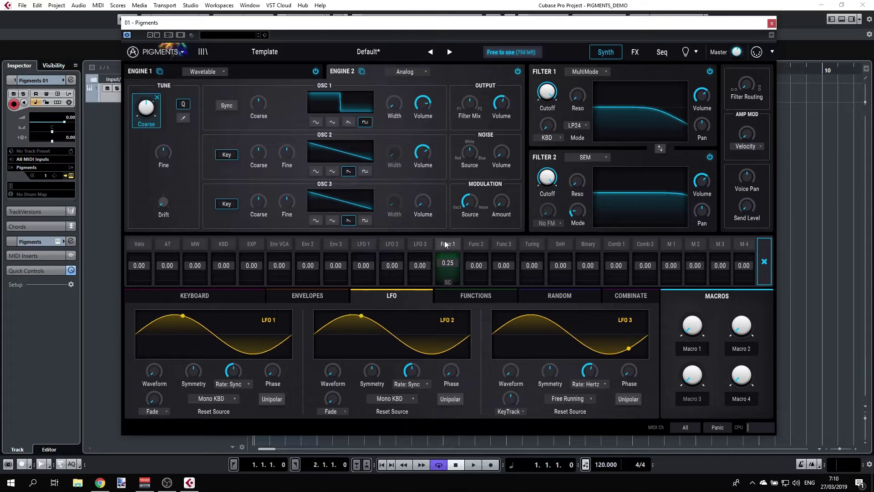
Reshape Function 1 into a zigzag with two added low points and peaks at time 0.423, level 0.853 and time 0.785, level 0.740.
left_click(466, 296)
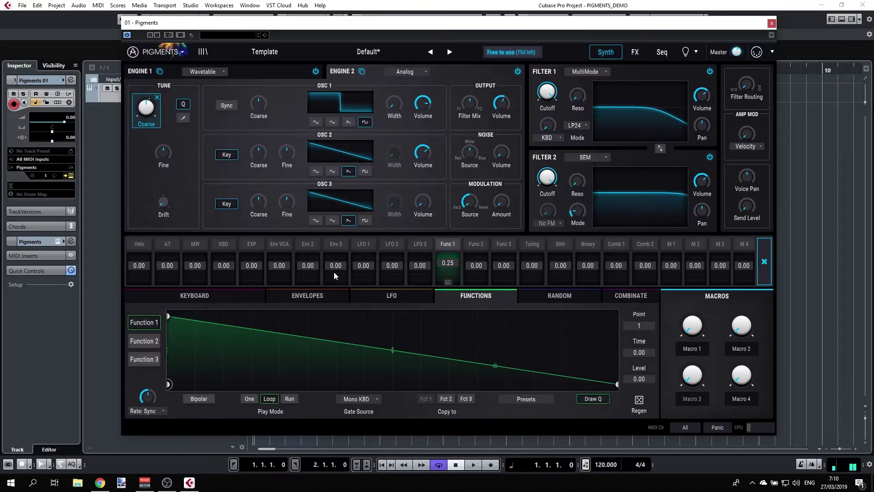
left_click(273, 332)
left_click_drag(273, 332, 269, 366)
left_click(358, 325)
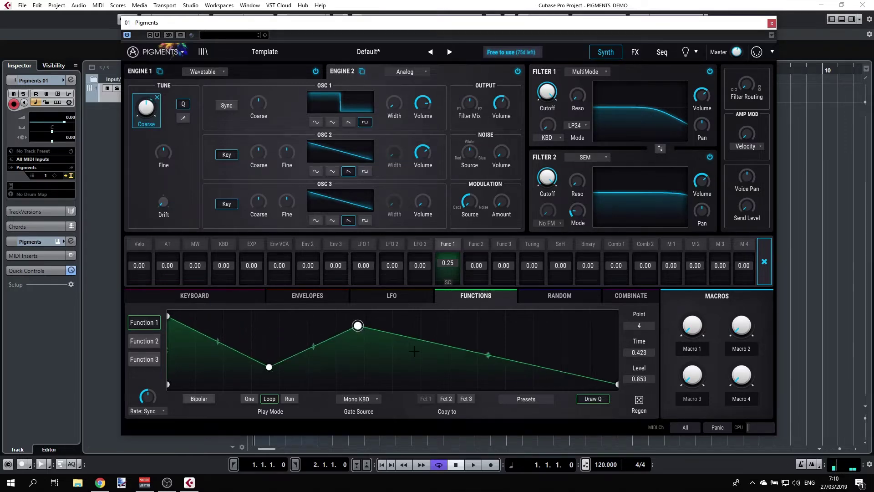
left_click_drag(414, 351, 430, 383)
left_click(521, 334)
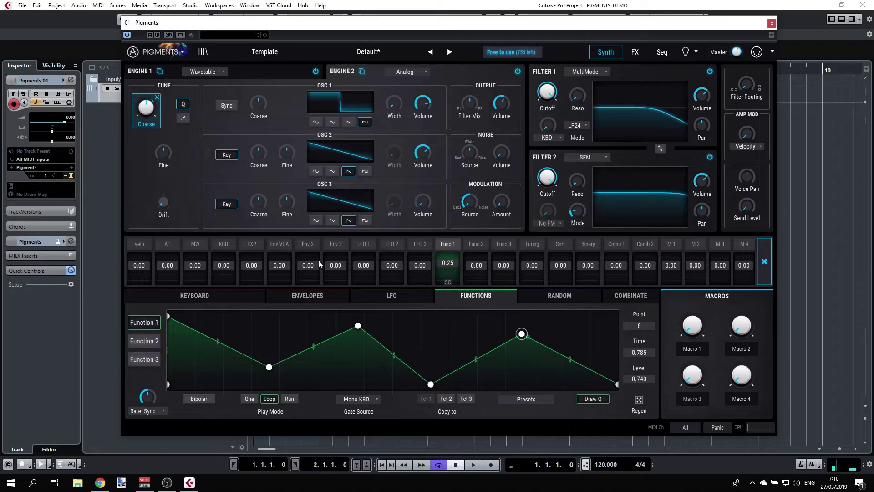
Check the intervals allowed by Mod Quantize for Engine 2's Coarse tuning.
mouse_move(165, 151)
left_click(184, 118)
left_click(183, 117)
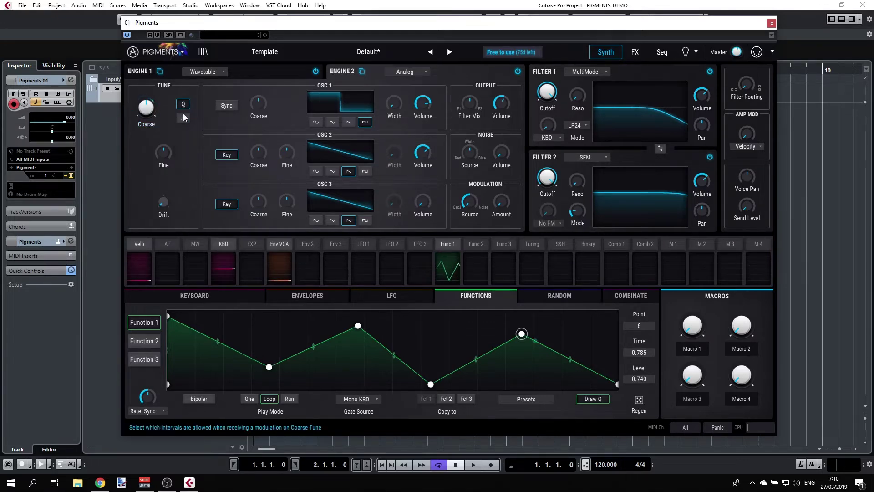
left_click(182, 116)
left_click(181, 116)
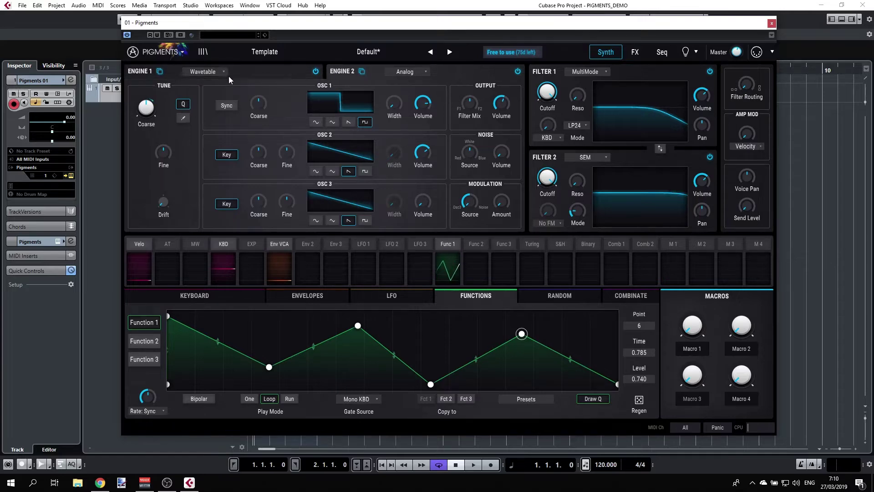
Keep Engine 1 as a Wavetable engine and load the Additive Thin wavetable from Building Waves.
left_click(272, 89)
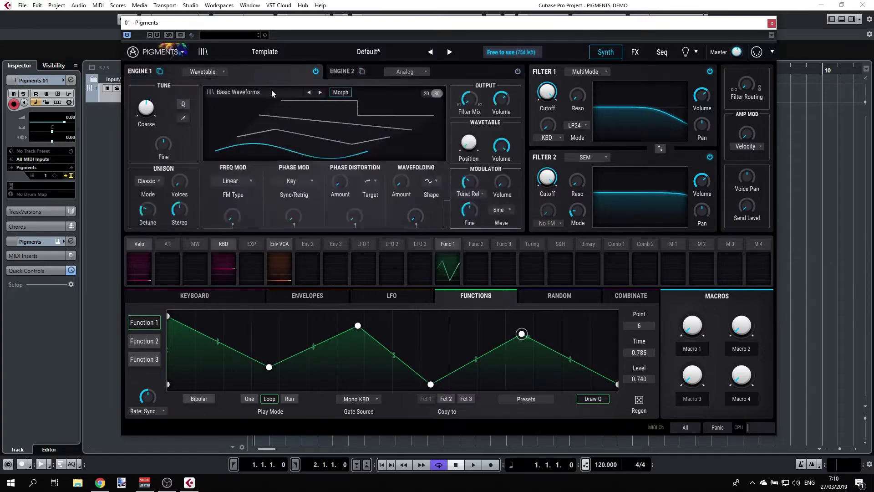
left_click(216, 74)
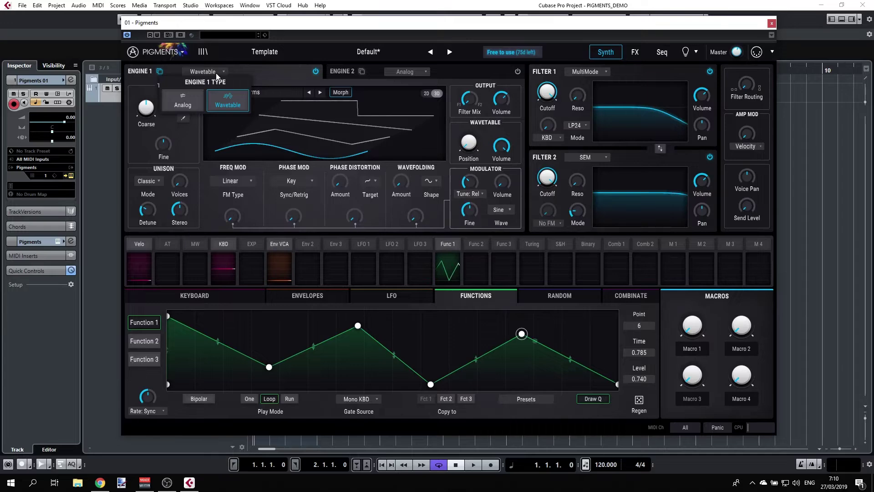
left_click(230, 101)
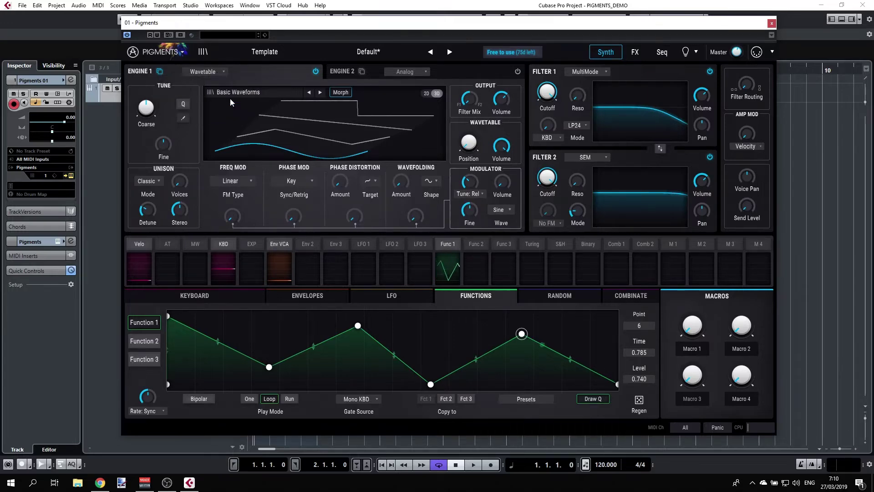
left_click(242, 92)
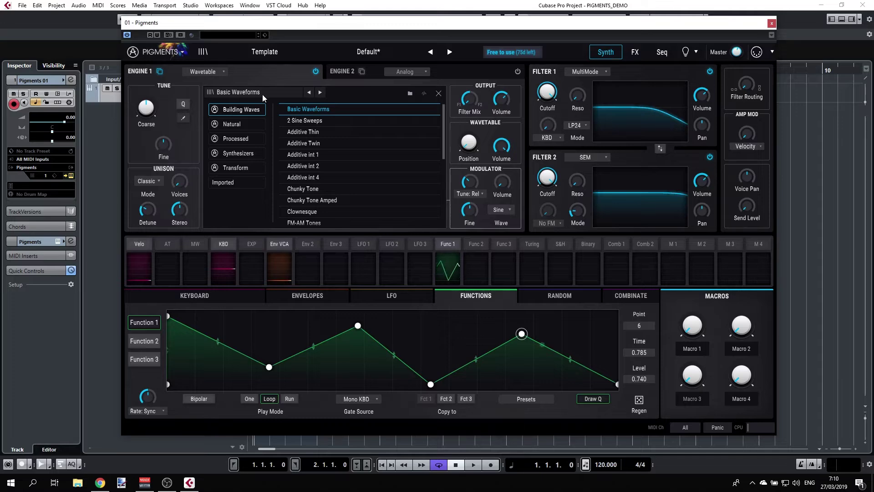
left_click(303, 131)
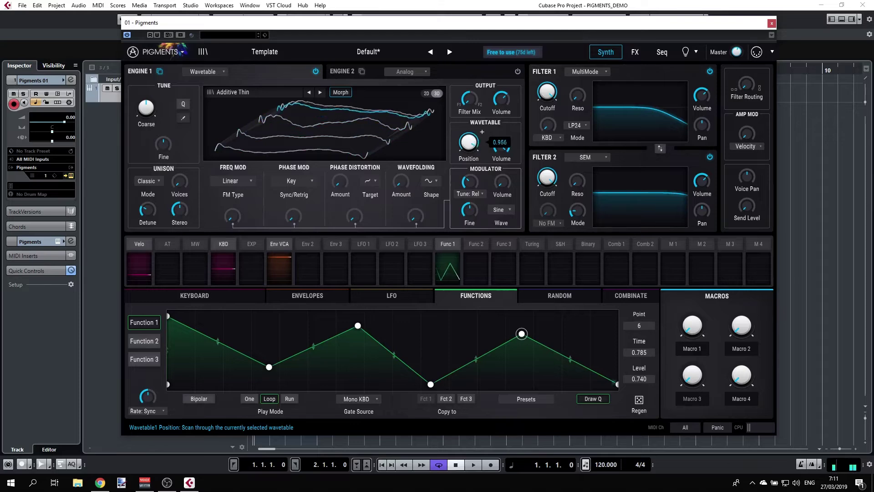
Set Engine 1's wavetable Position to about 0.232 and modulate it with LFO 1 at 0.29.
mouse_move(464, 145)
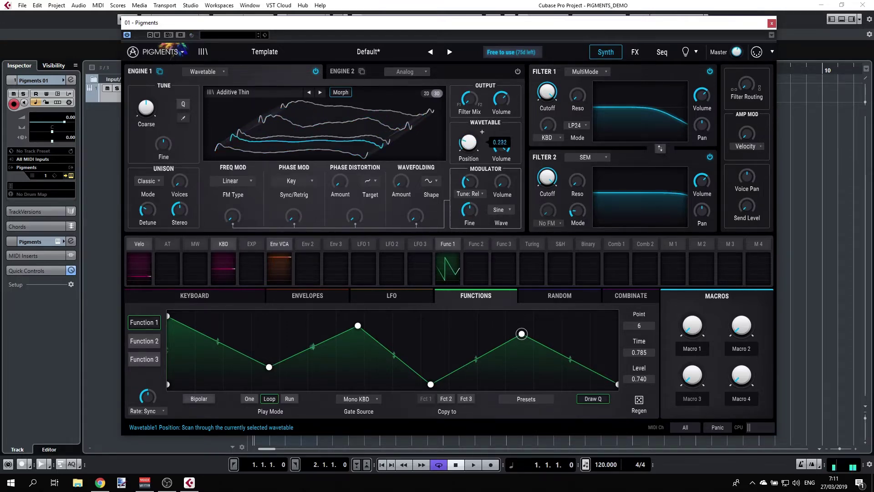
left_click(482, 133)
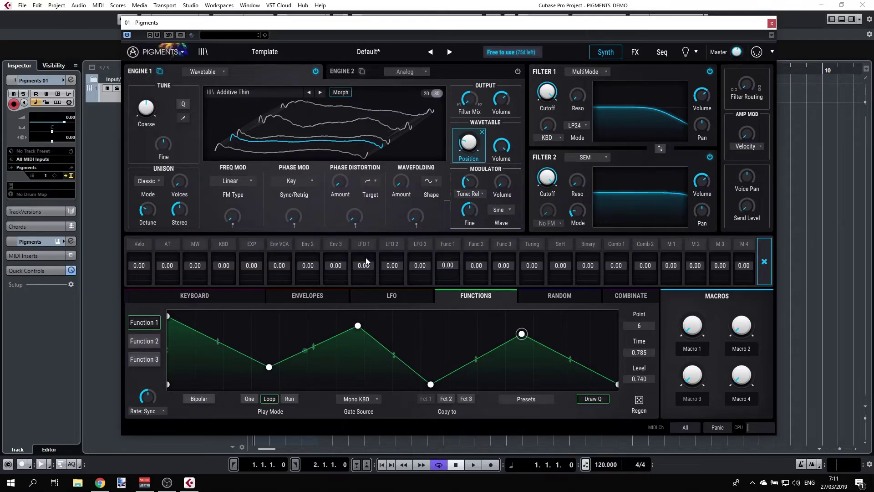
left_click_drag(363, 265, 363, 249)
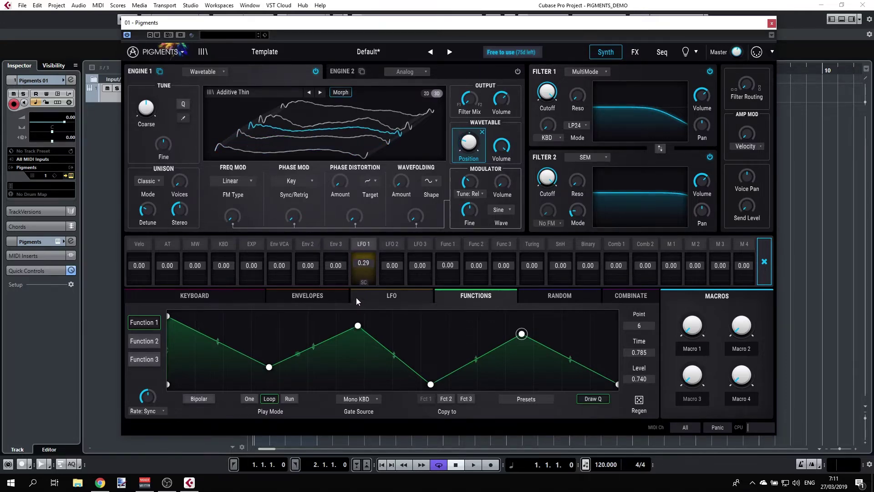
left_click(397, 295)
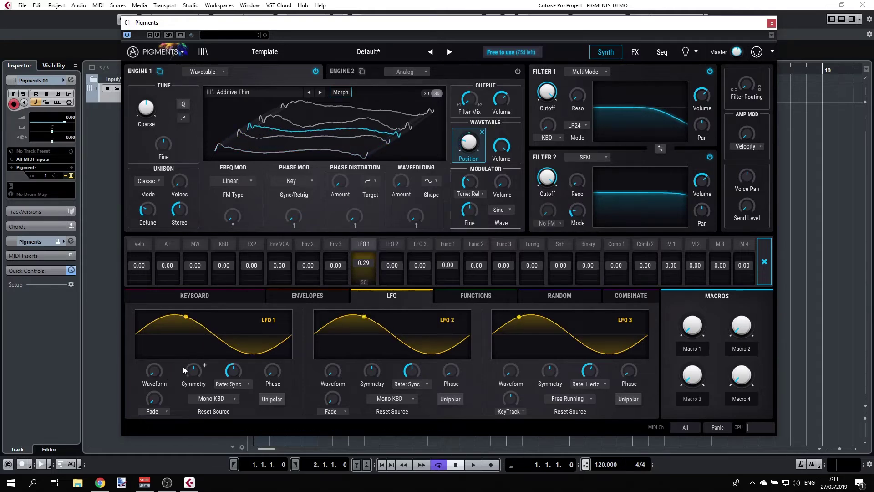
Try LFO 1 at 0.90 on a more central wavetable Position and adjust LFO 1's synced rate to a faster setting.
mouse_move(232, 370)
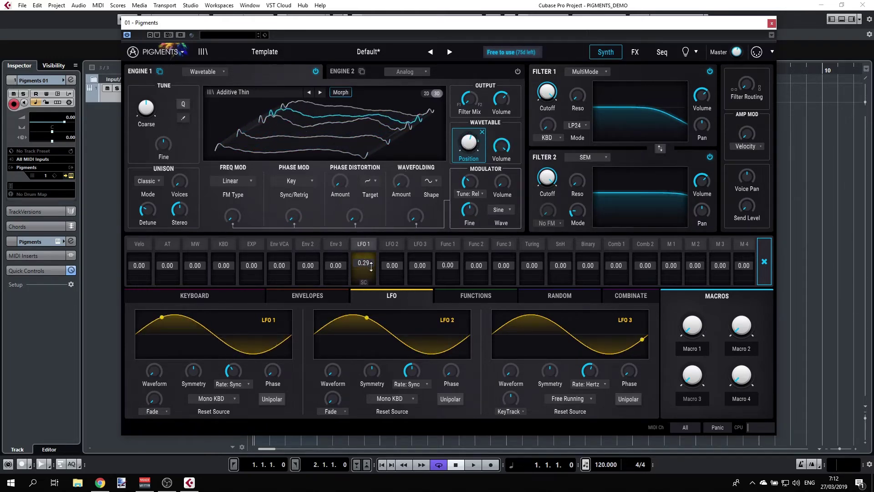
mouse_move(462, 145)
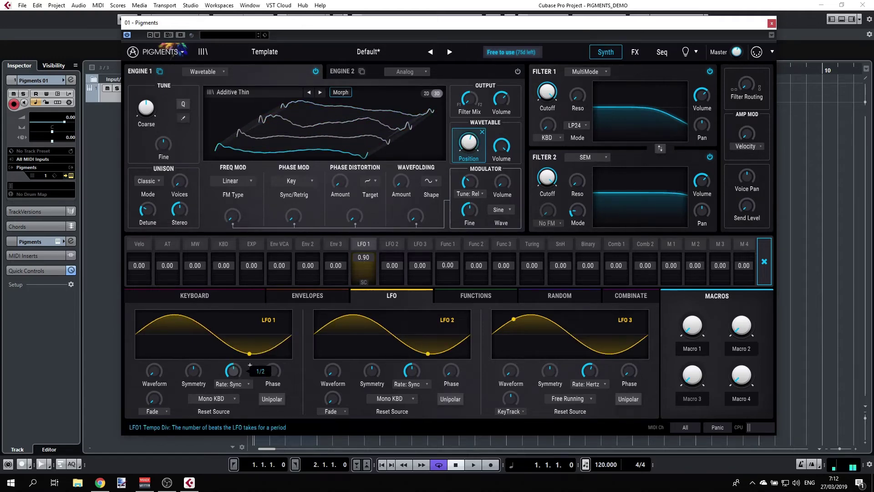
mouse_move(232, 372)
left_mouse_down()
mouse_move(232, 357)
mouse_move(233, 378)
left_mouse_up()
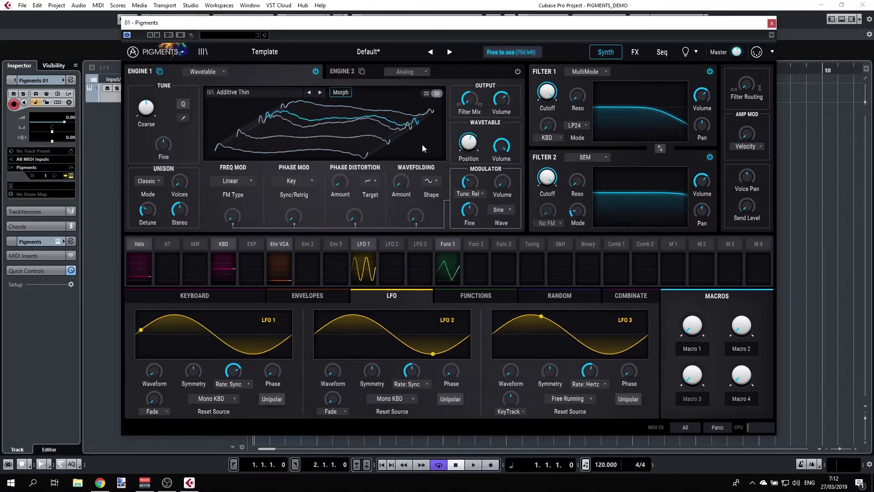
Replace LFO 1 with the Binary random source at 0.51 as the wavetable Position's modulator, and remove that modulation as well.
left_click(482, 132)
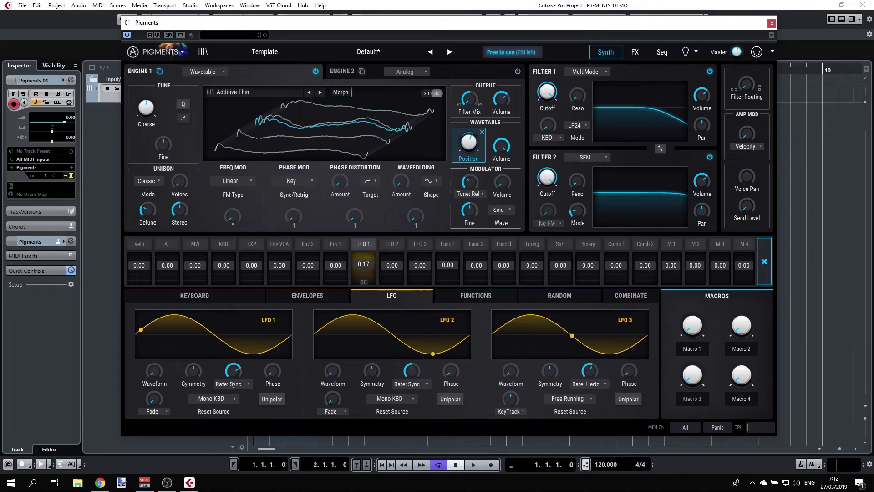
left_click_drag(364, 261, 363, 283)
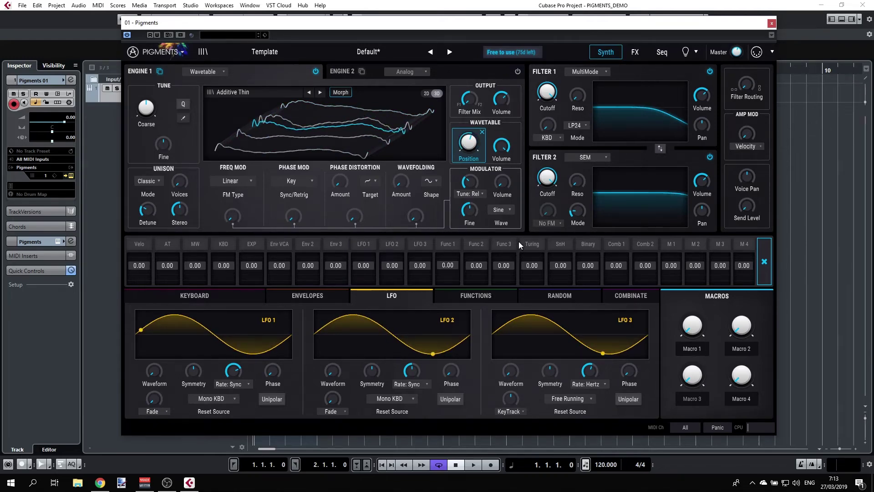
left_click_drag(592, 265, 592, 250)
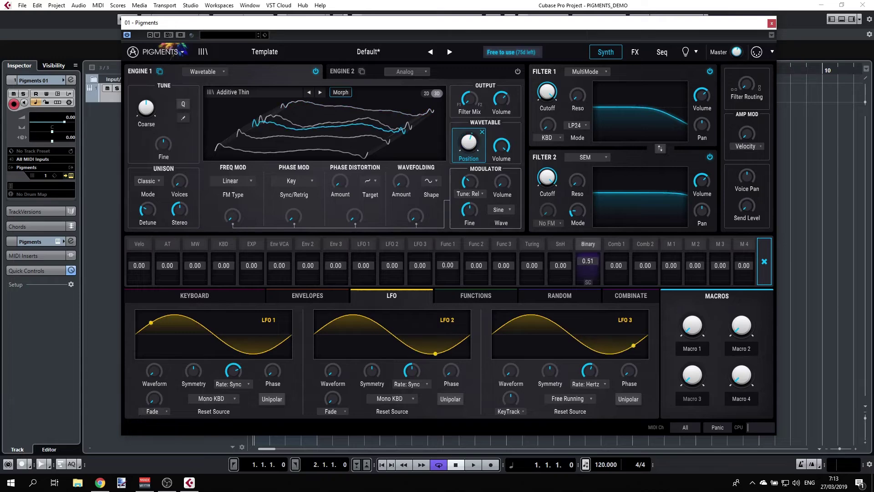
left_click(558, 297)
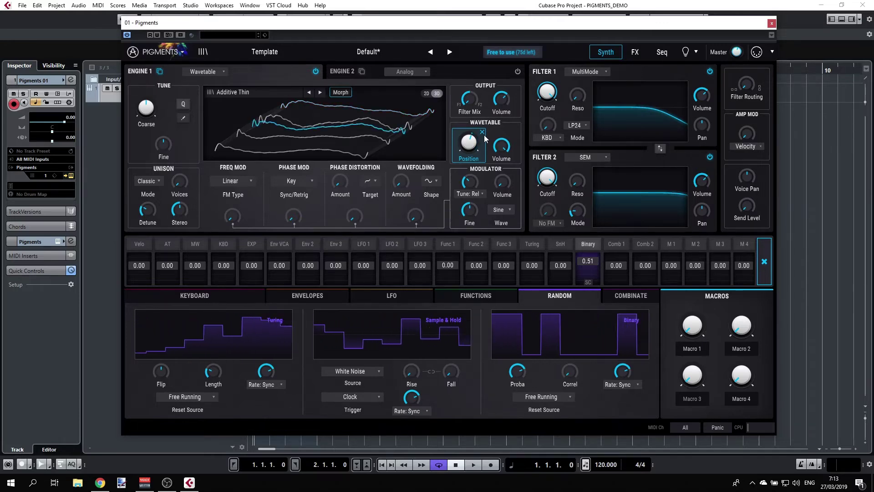
left_click_drag(587, 261, 580, 277)
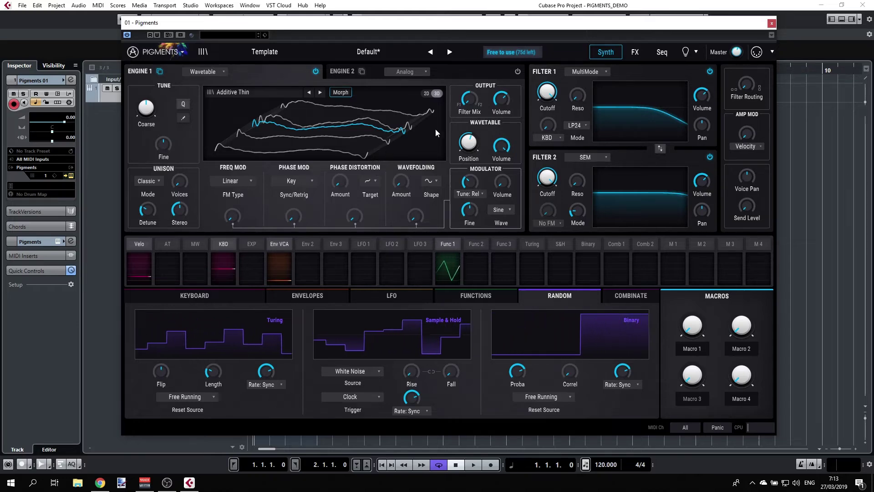
Show the wavetable in 2D and raise the Modulator's volume and its Freq Mod, Phase Mod and Wavefolding amounts.
mouse_move(505, 102)
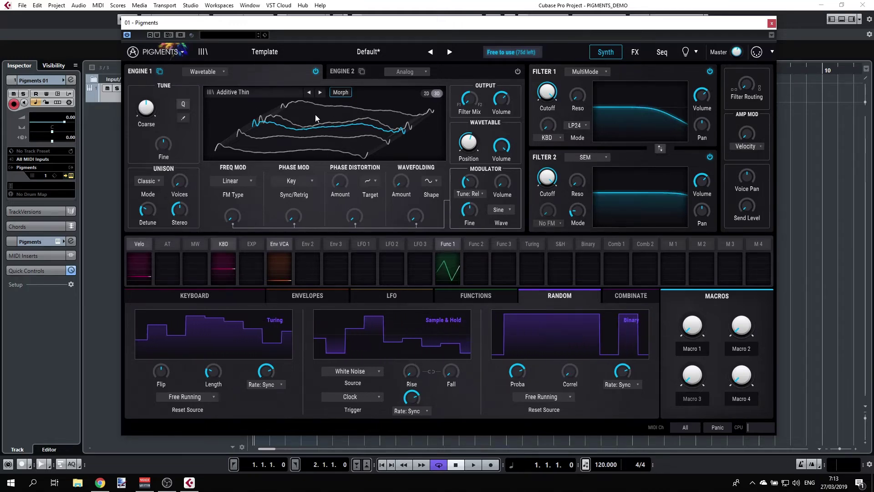
left_click(427, 94)
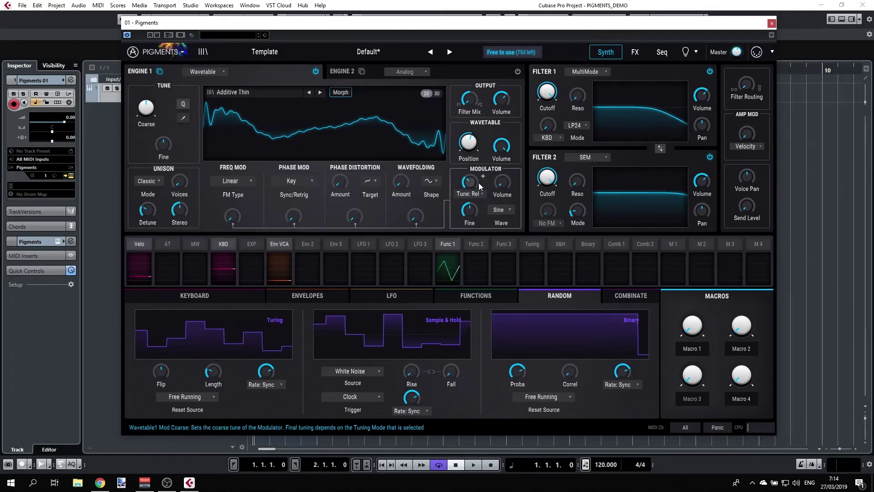
mouse_move(502, 182)
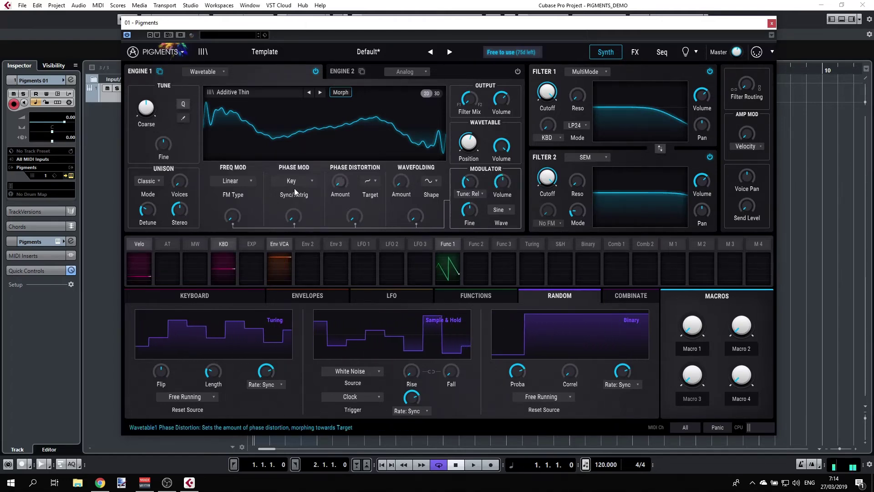
left_click_drag(244, 216, 292, 217)
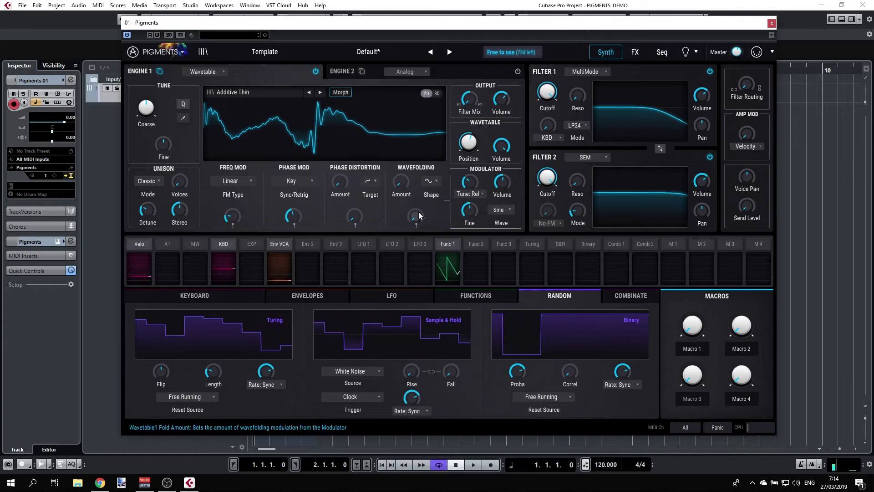
mouse_move(415, 216)
left_mouse_down()
mouse_move(415, 197)
mouse_move(420, 219)
left_mouse_up()
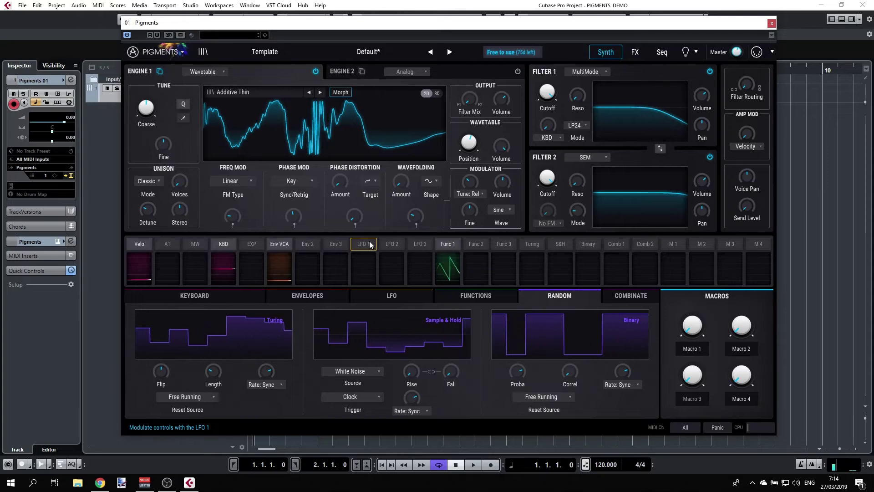
Raise the unison Voices, Detune and Stereo spread of Engine 1.
left_click_drag(371, 242, 187, 188)
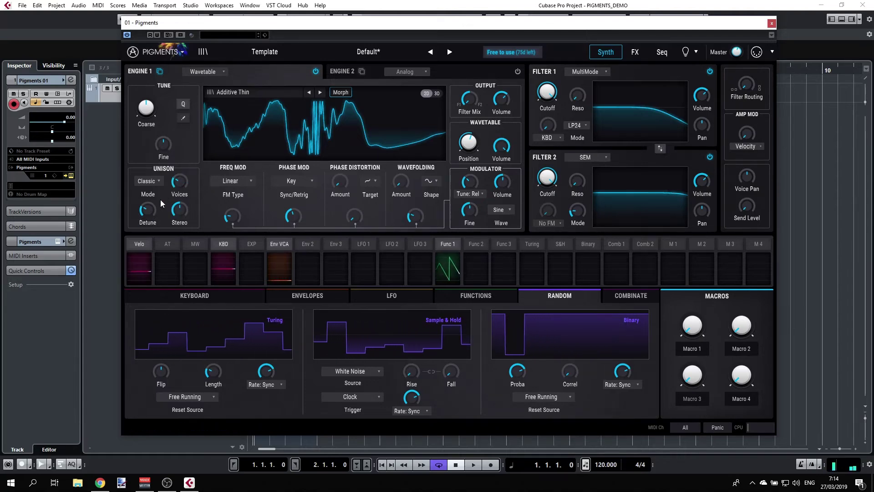
left_click_drag(178, 212, 147, 220)
left_click(147, 210)
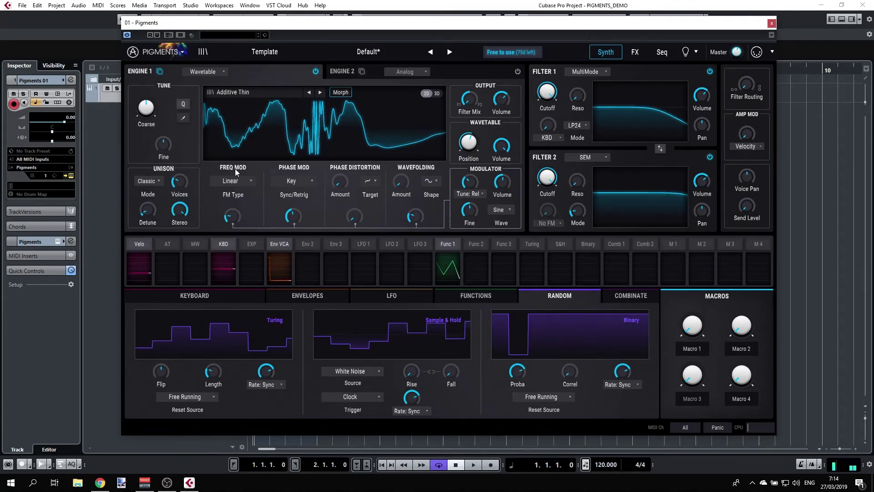
Switch Engine 1's unison mode to Chord and step through the chord types from Oct to m9.
left_click(154, 180)
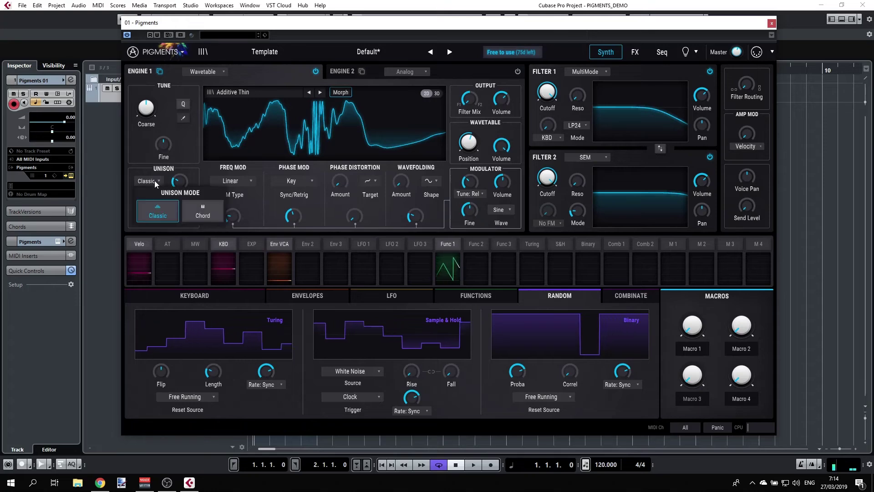
left_click(204, 212)
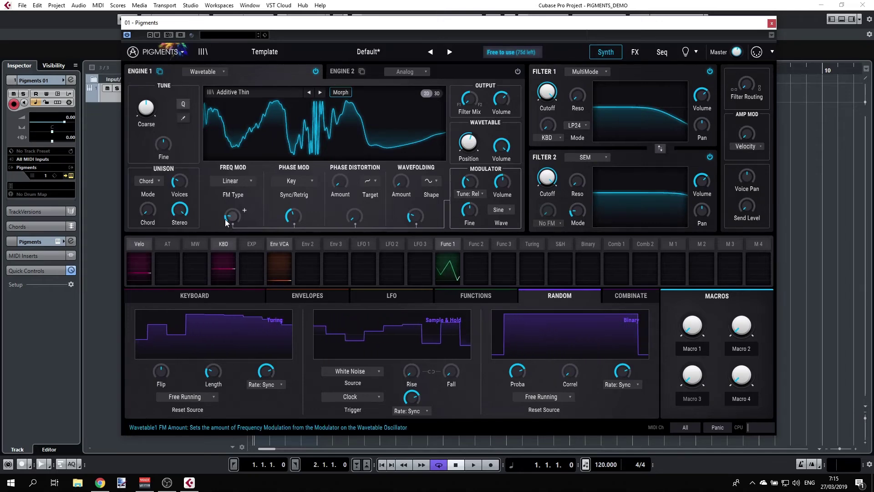
mouse_move(176, 209)
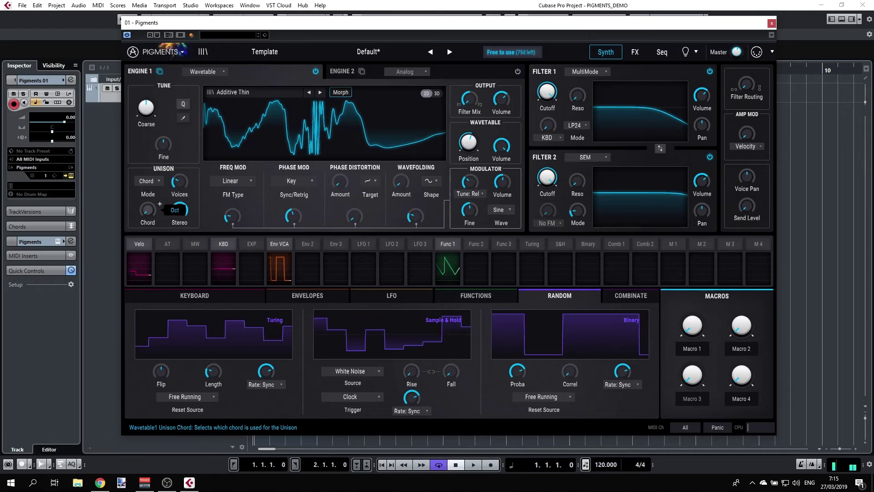
left_click_drag(147, 215, 146, 212)
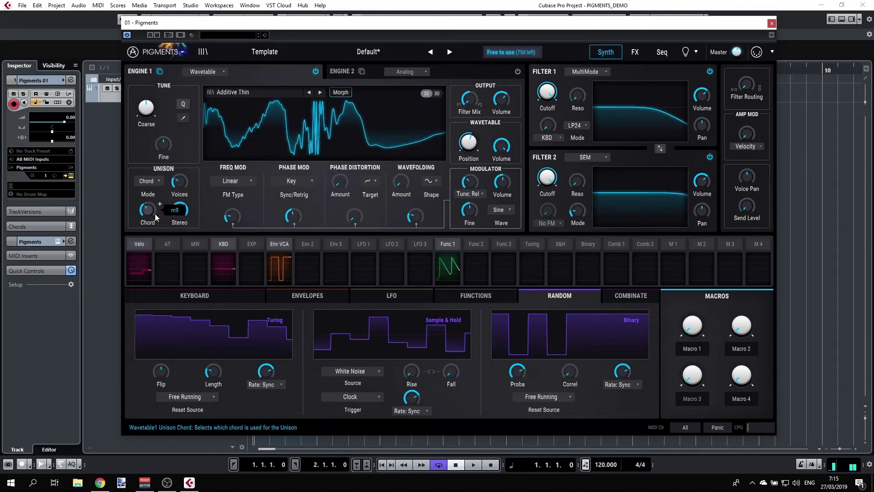
Load the First Look Tutorial preset, set Engine 1's unison mode to Chord and try chord types such as 7.
left_click(450, 51)
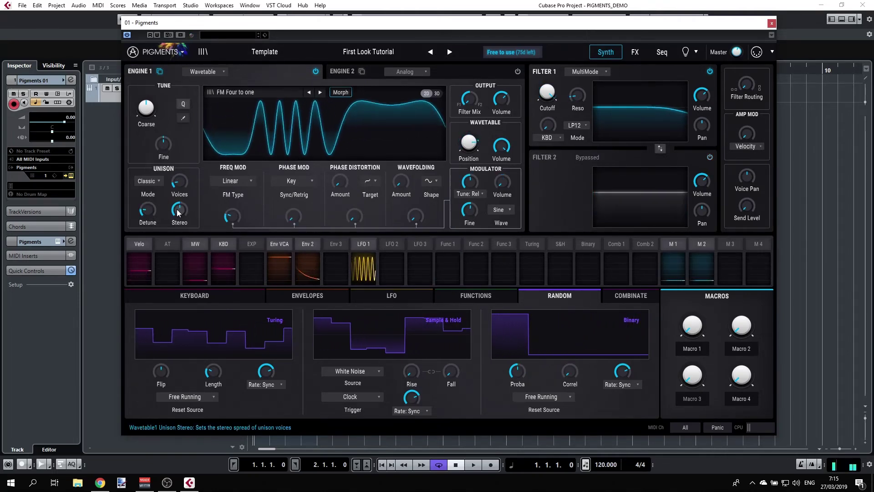
left_click(154, 181)
left_click(191, 209)
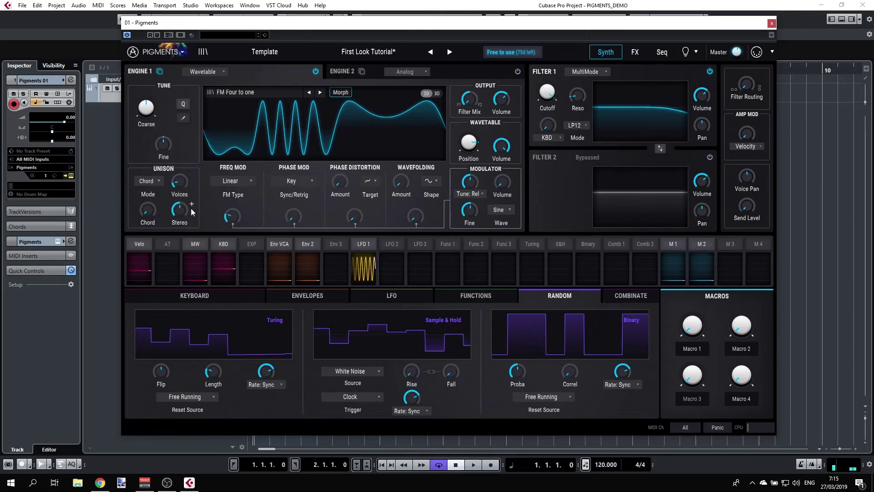
mouse_move(147, 210)
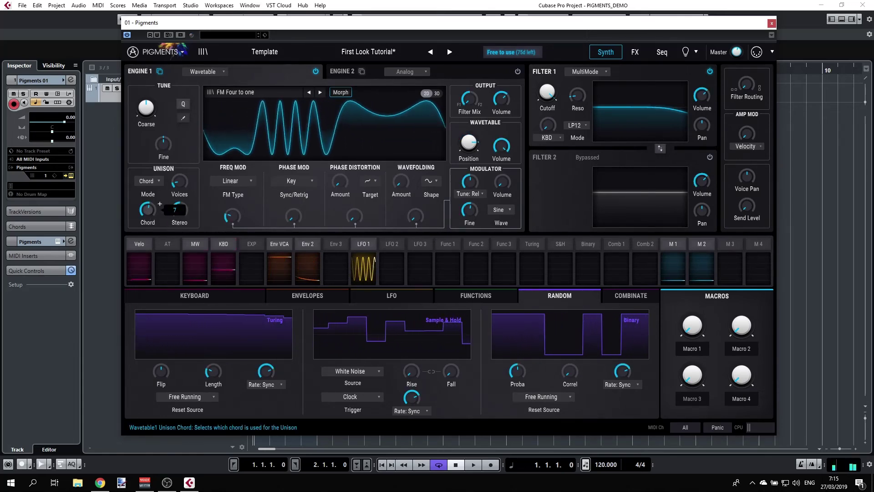
left_click_drag(147, 209, 147, 201)
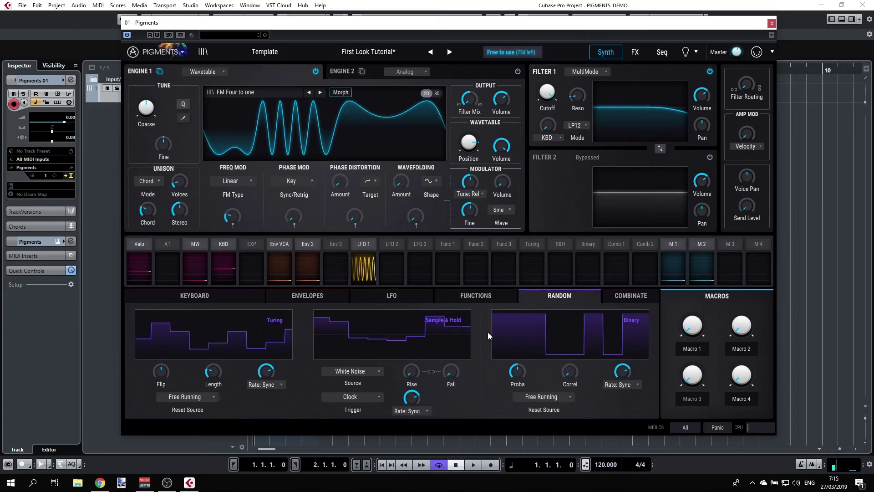
Show the effects and replace the Phaser on FX Bus A with Distortion.
left_click(635, 52)
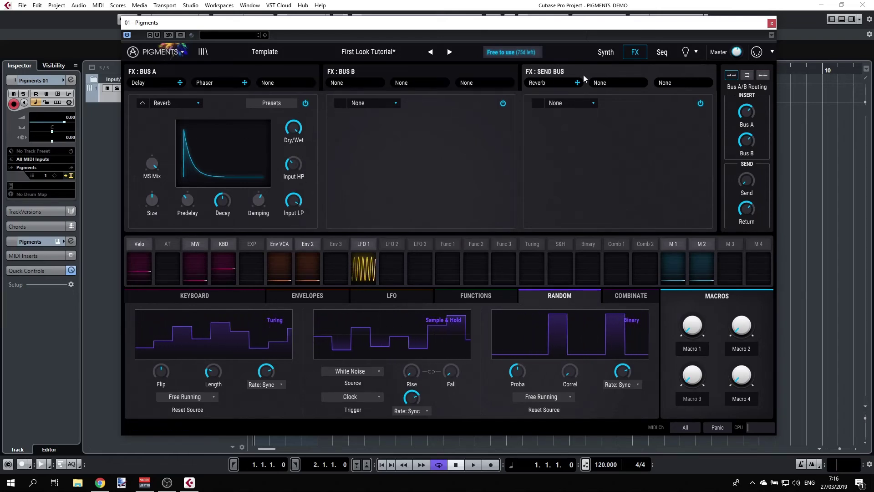
mouse_move(751, 119)
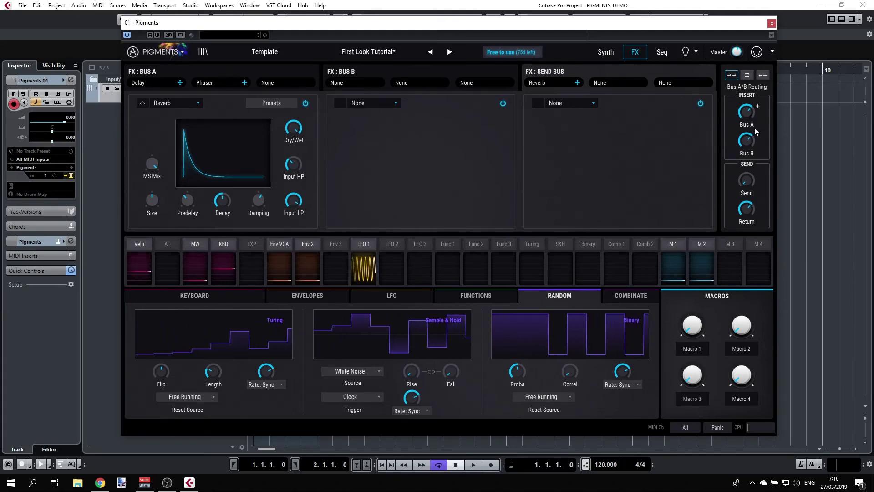
mouse_move(752, 191)
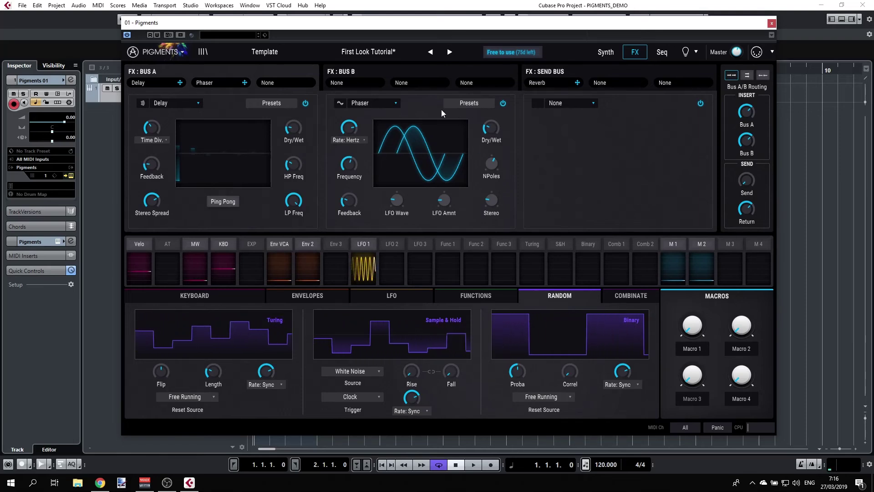
left_click(393, 105)
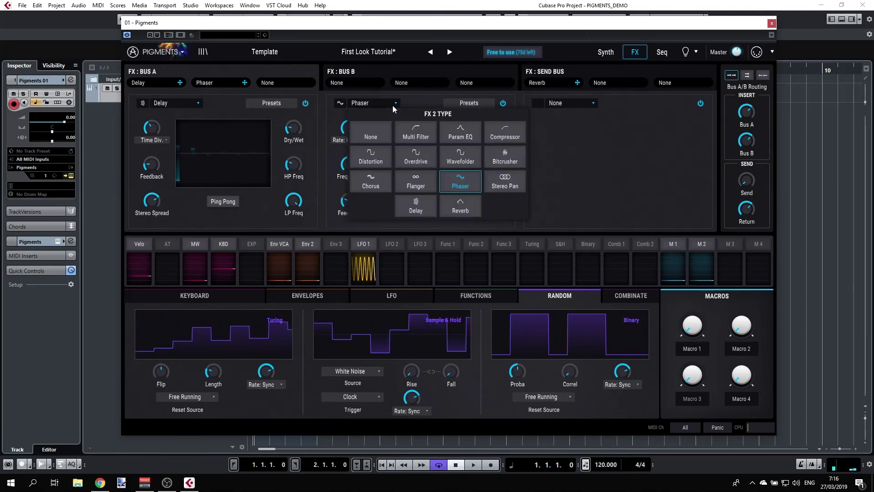
left_click(374, 155)
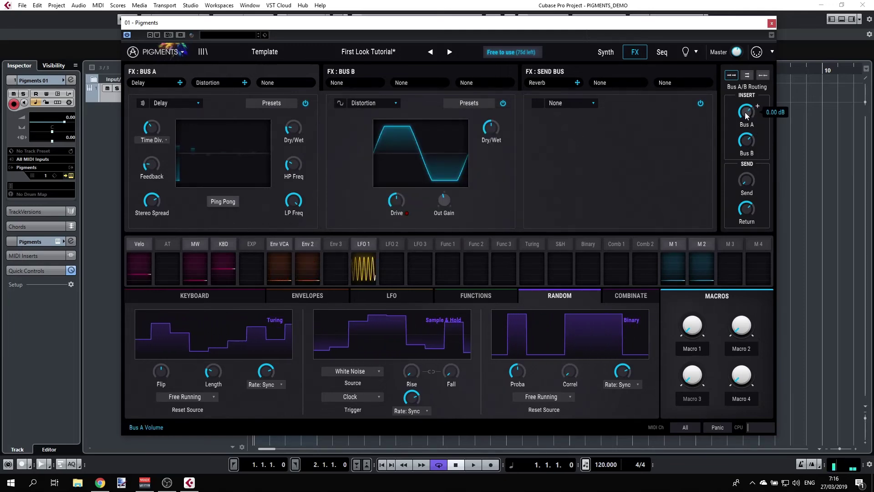
Raise the Bus A insert volume and bypass the bus's Delay.
mouse_move(746, 116)
left_mouse_down()
mouse_move(747, 104)
mouse_move(747, 161)
mouse_move(746, 109)
left_mouse_up()
mouse_move(403, 212)
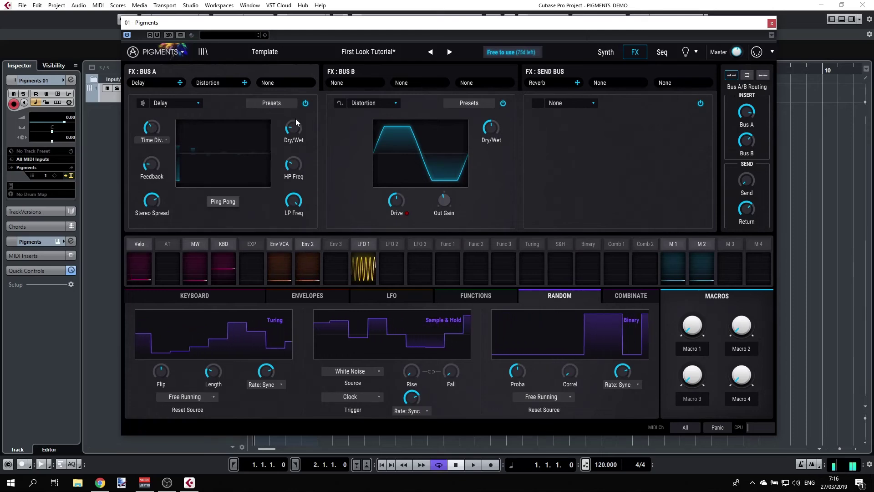
mouse_move(302, 142)
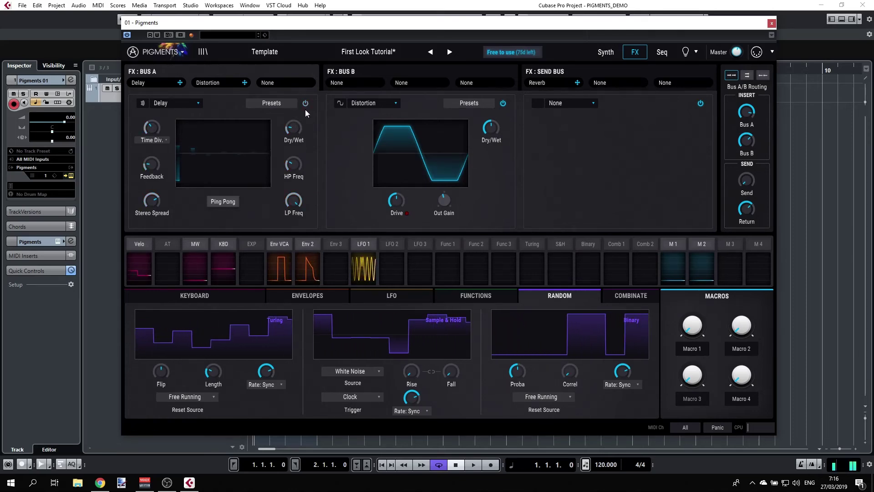
Add a Flanger to the first slot of FX Bus B and inspect the Send Bus's Reverb.
left_click(383, 67)
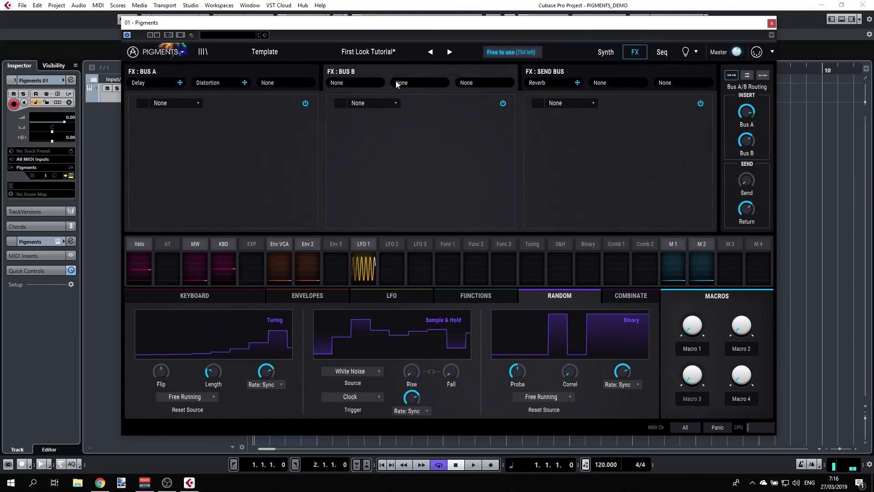
left_click(195, 104)
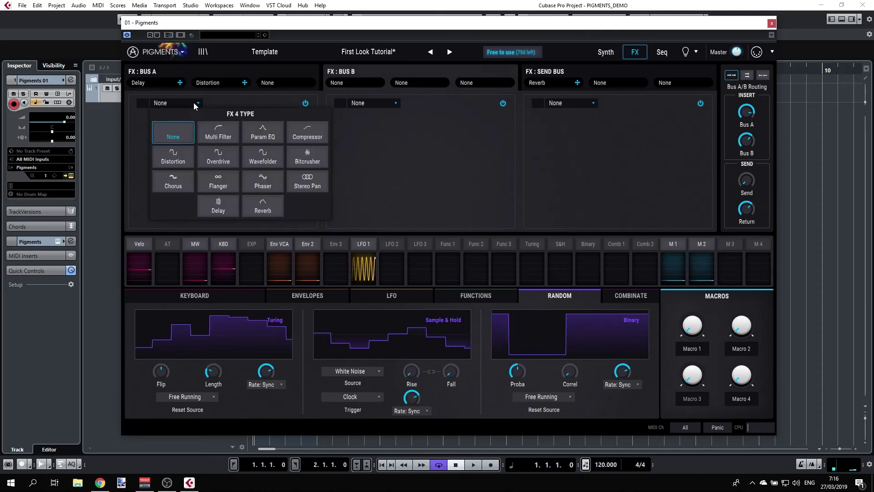
left_click(218, 182)
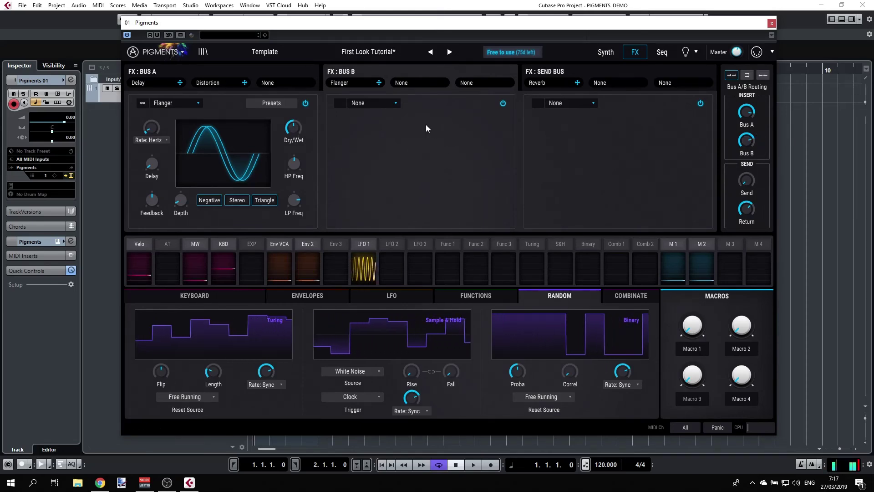
left_click(549, 73)
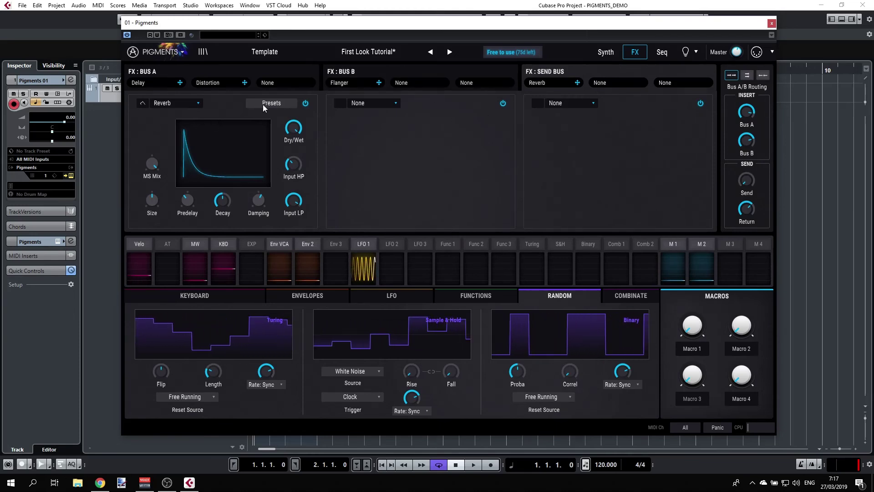
left_click(195, 104)
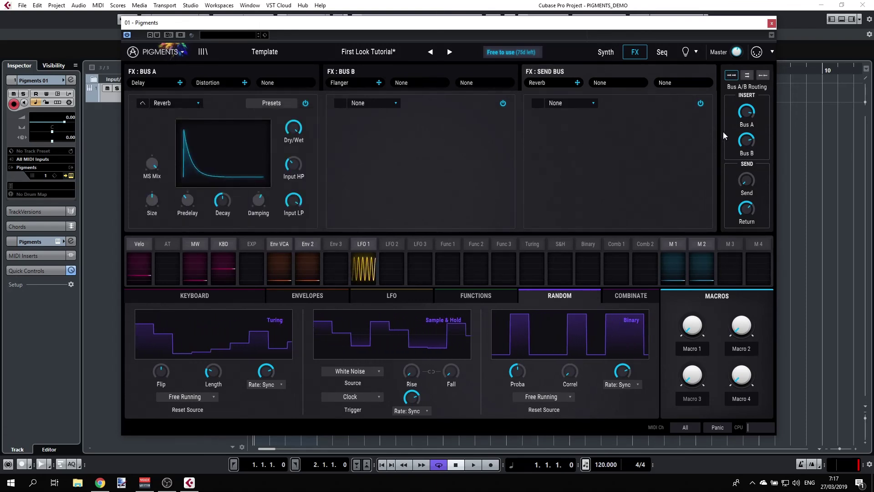
Turn on the arpeggiator and set its mode to Up & Down Exc.
left_click(662, 52)
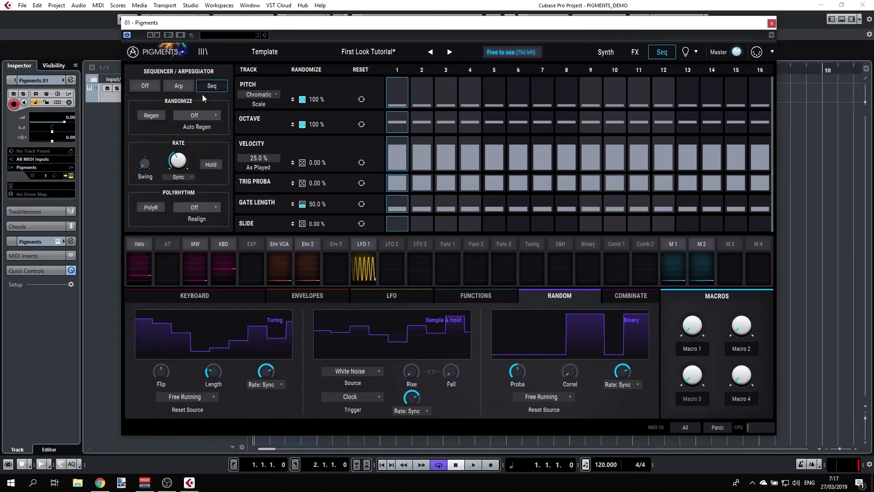
left_click(180, 86)
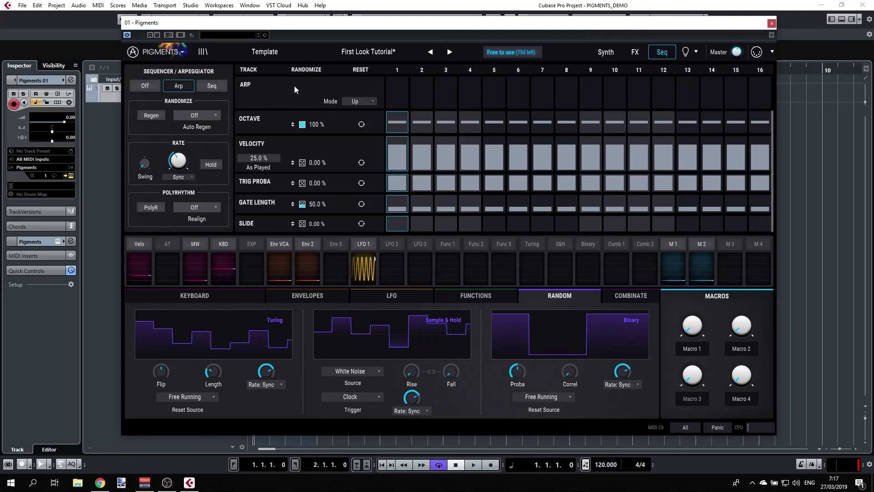
left_click(351, 102)
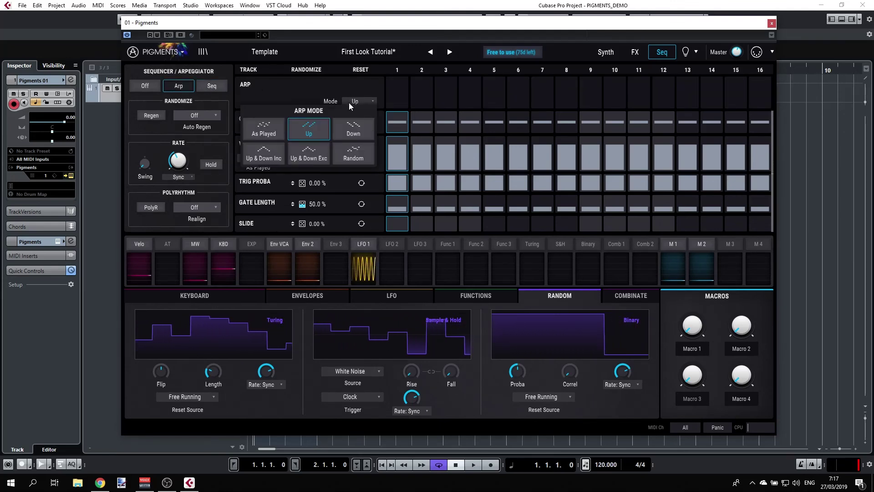
left_click(318, 156)
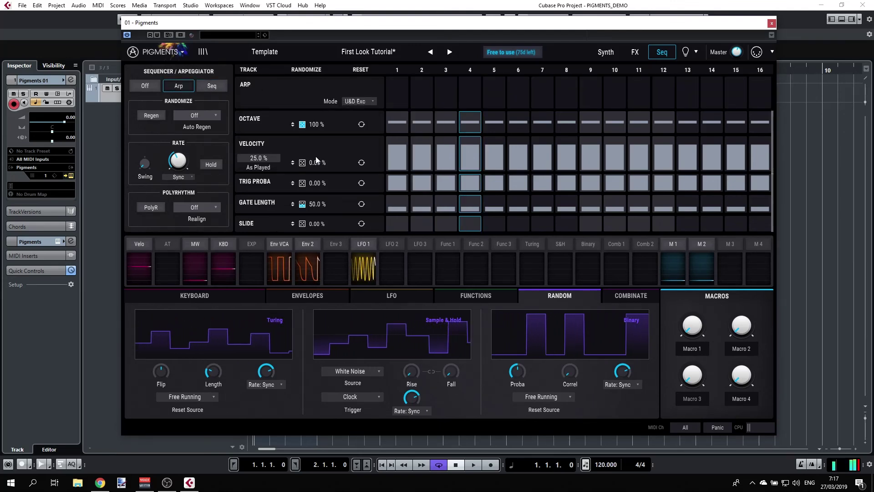
Try the arpeggiator on the Default preset, and step forward to the Single OSC Parallel Filters preset.
left_click(430, 52)
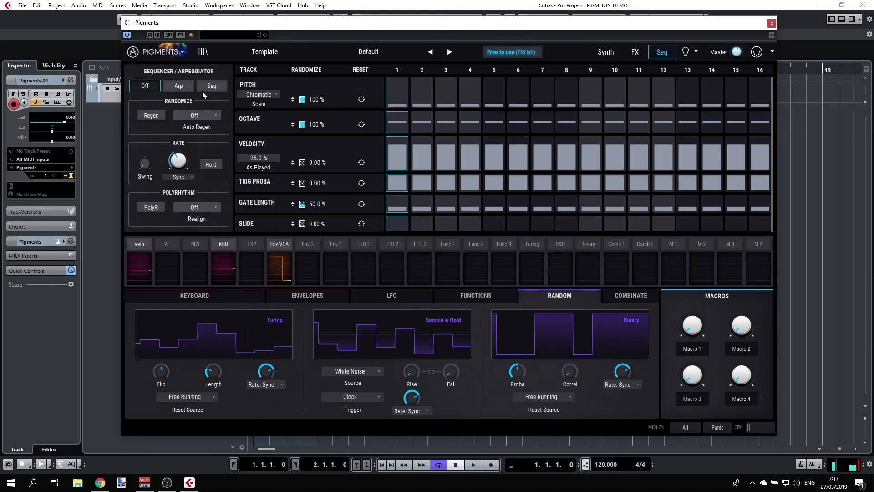
left_click(175, 86)
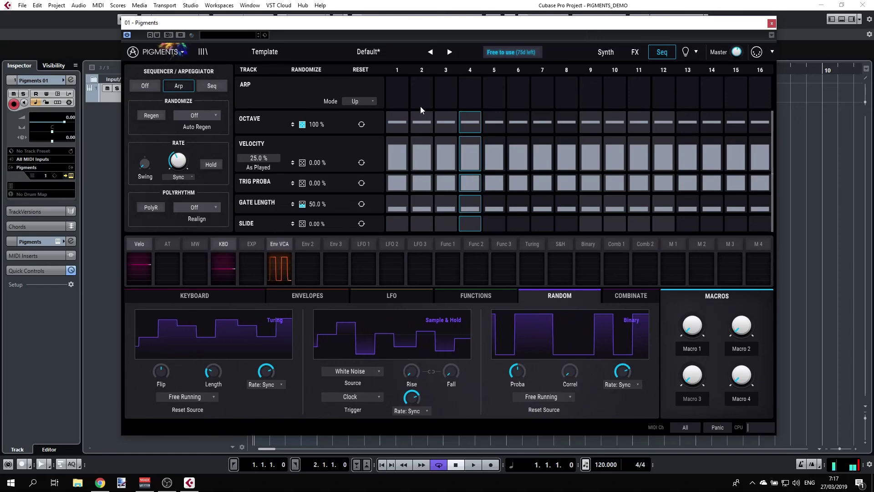
left_click(450, 52)
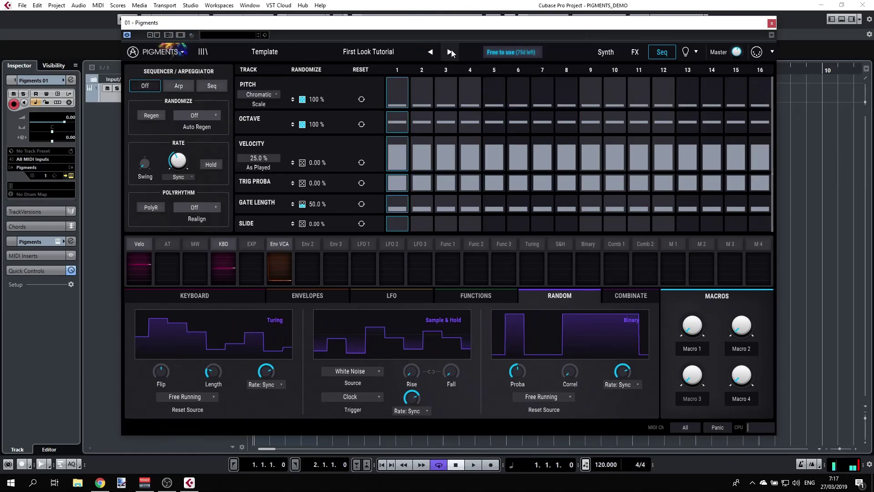
left_click(451, 53)
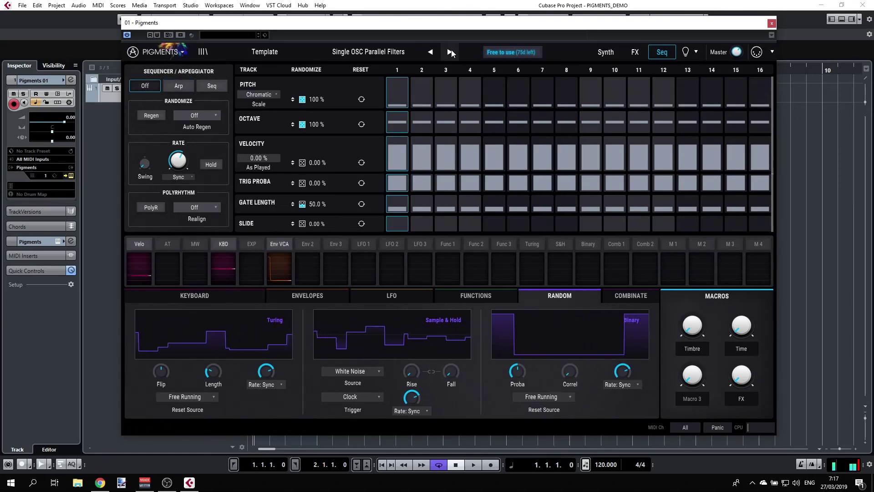
Load the Galactic Piano preset from the Keys category.
left_click(340, 52)
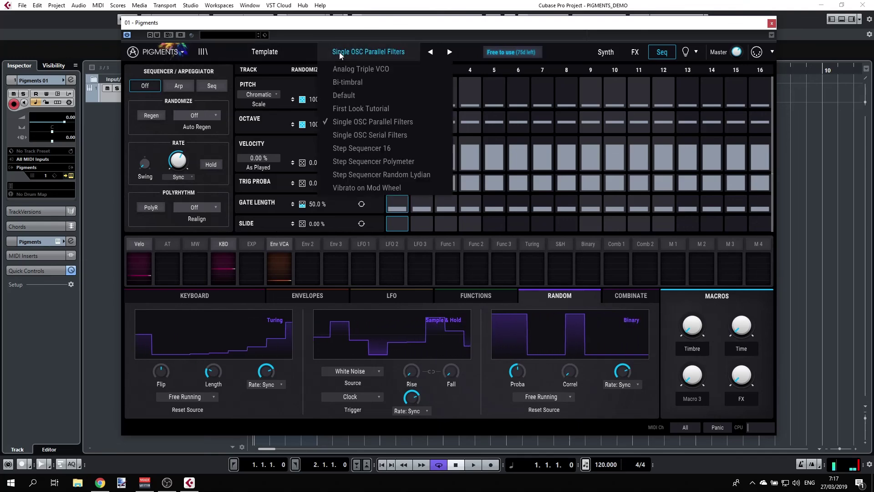
left_click(264, 51)
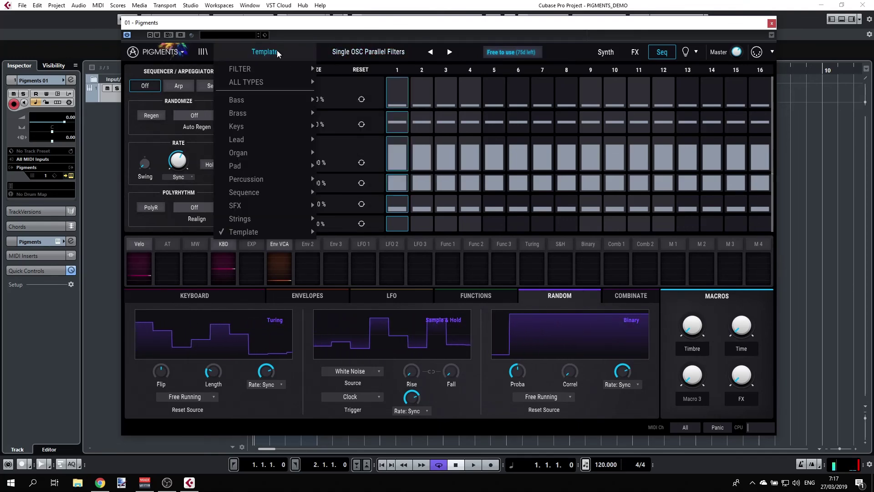
mouse_move(264, 129)
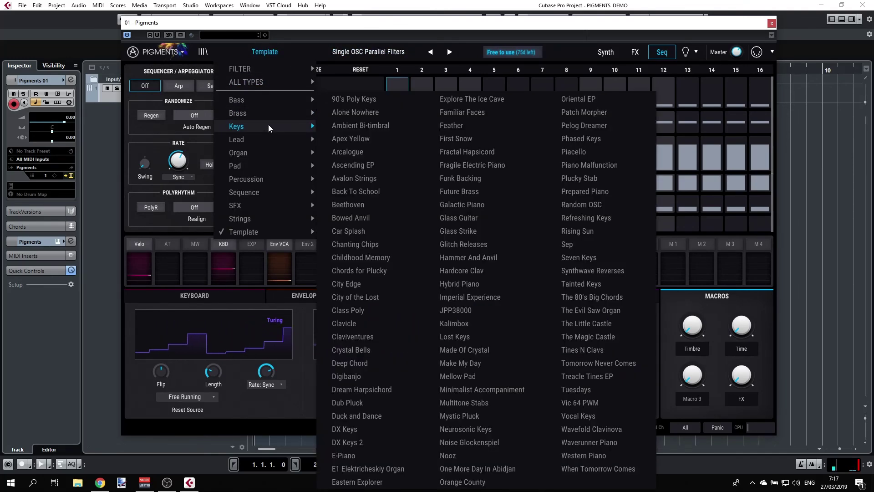
left_click(493, 206)
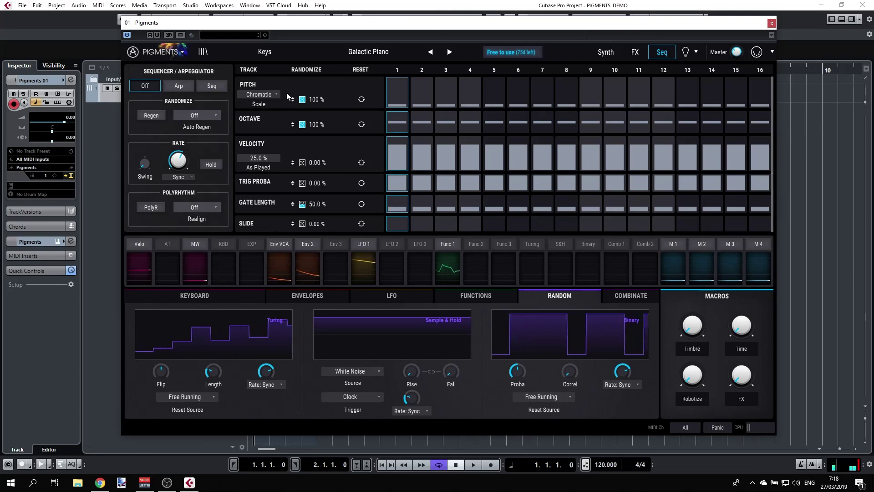
Turn on the arpeggiator for Galactic Piano and set its mode to Down.
left_click(179, 87)
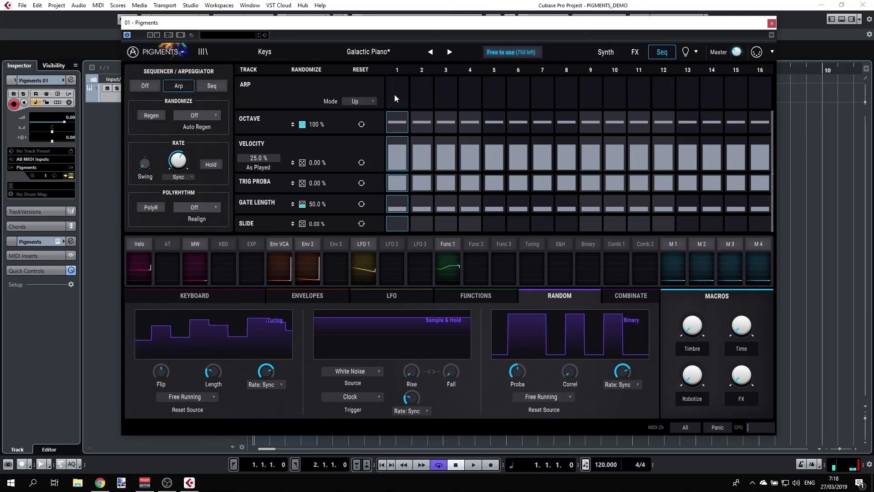
left_click(370, 99)
left_click(362, 132)
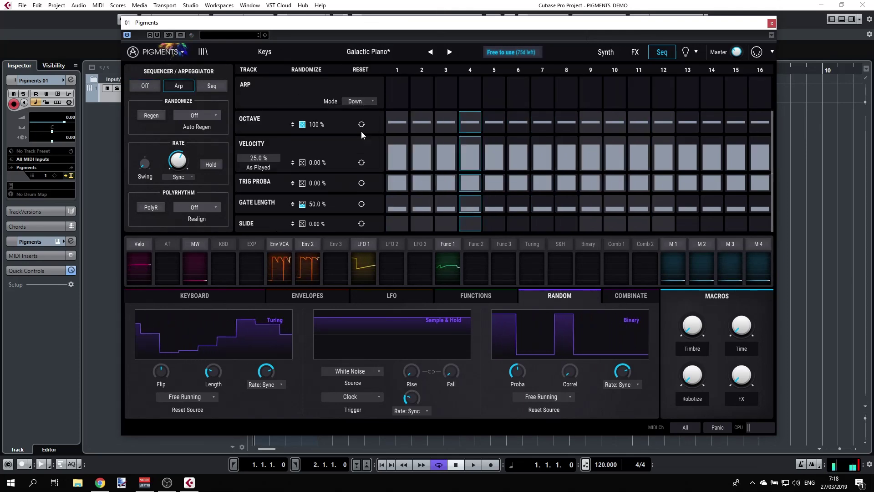
Raise the arpeggiator's octave on steps 1, 3 and 6, lower it on step 4, and return to the Synth view.
left_click(400, 119)
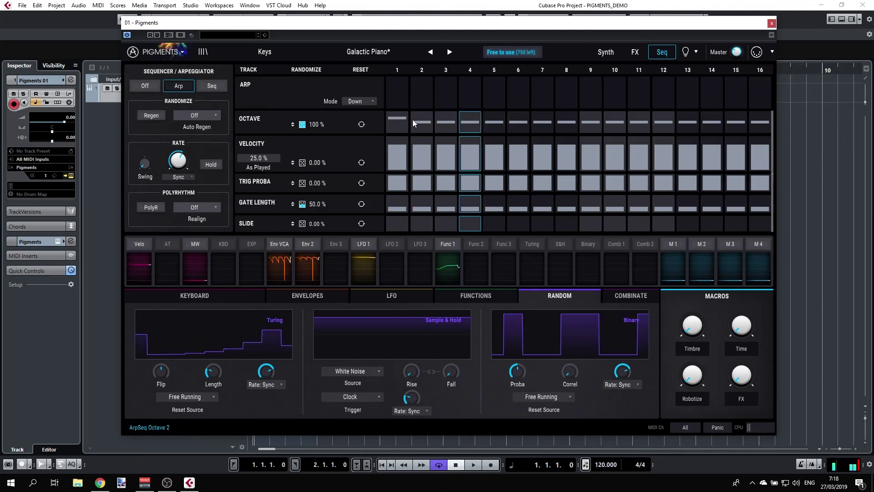
left_click(452, 117)
left_click(469, 127)
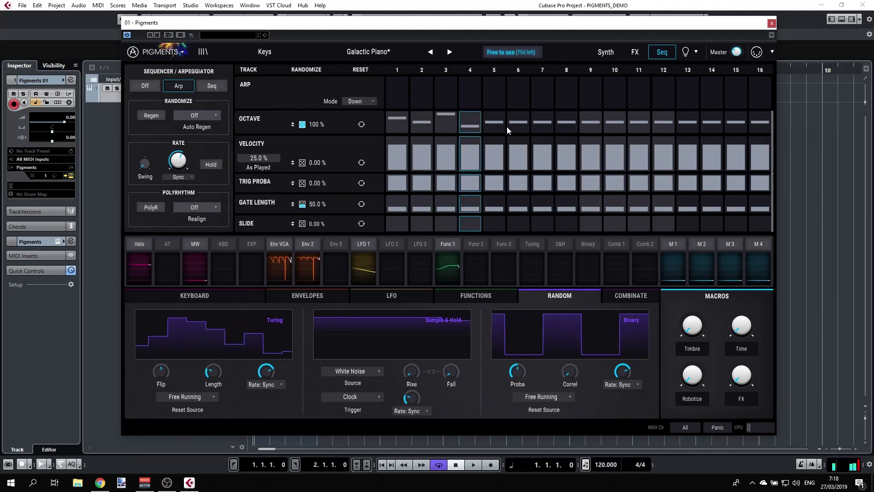
left_click(517, 116)
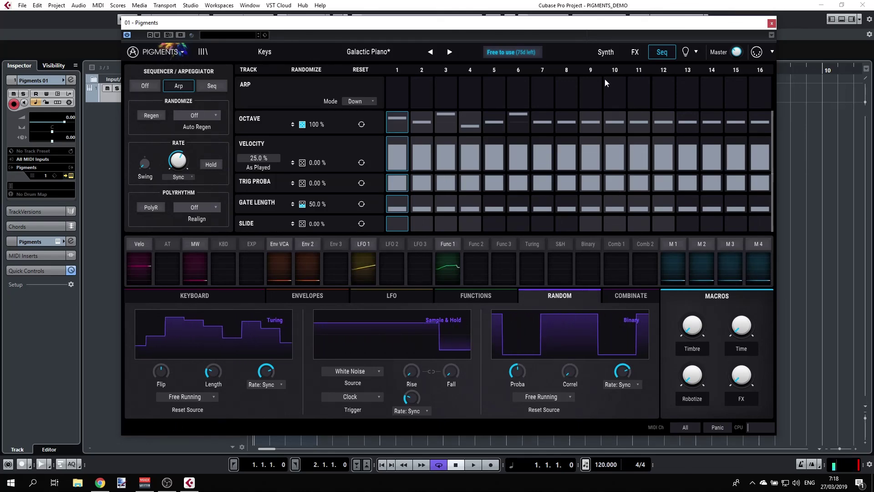
left_click(606, 51)
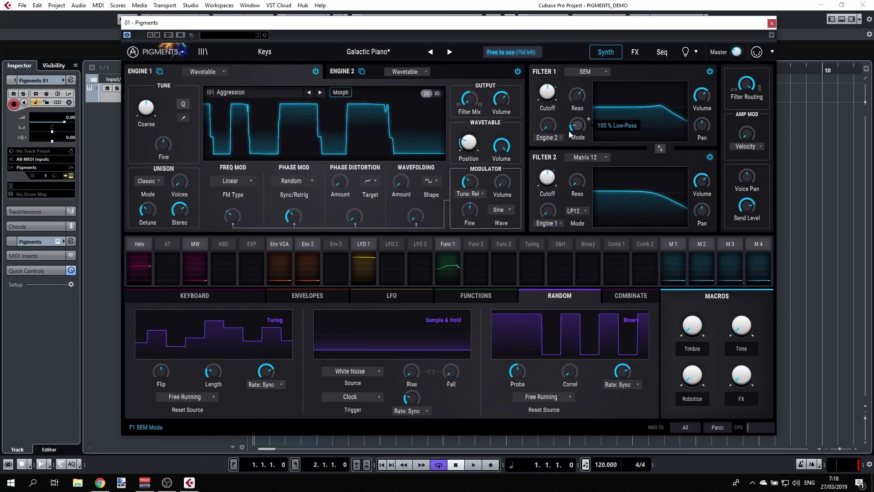